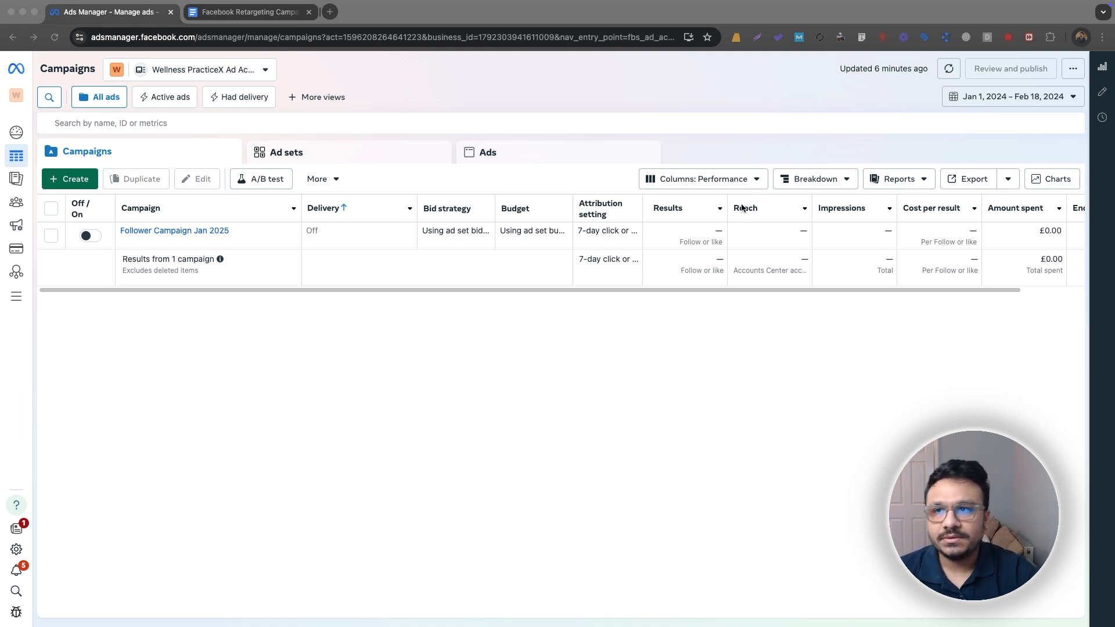
# Switch to the Facebook Retargeting Campaign Audience document and review the listed retargeting audience types, from website visitors through video viewers.
pyautogui.click(224, 14)
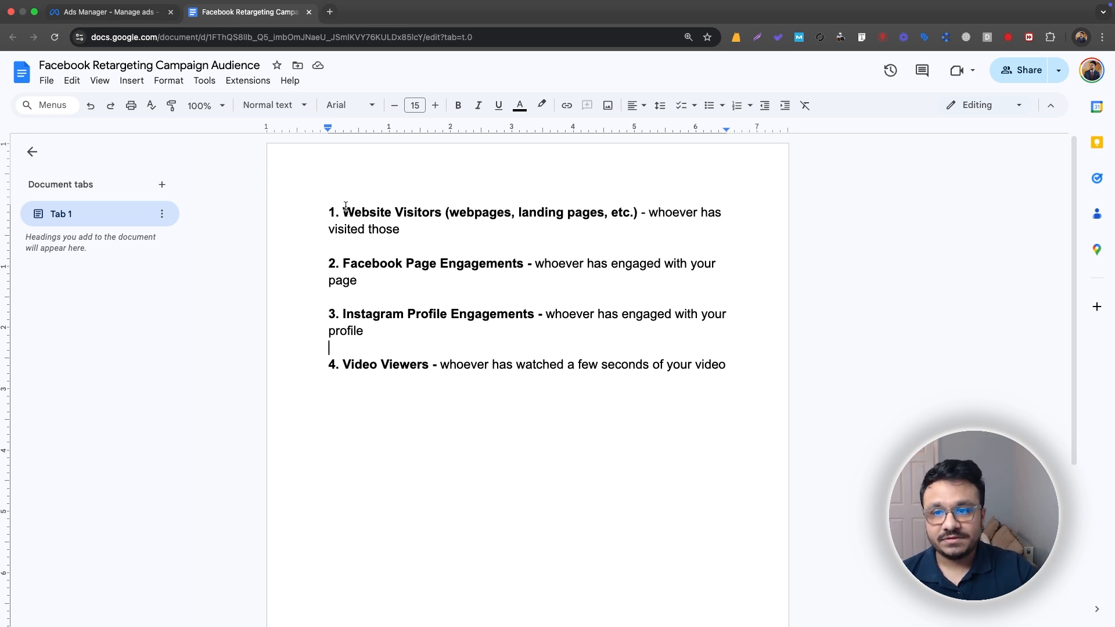
pyautogui.moveTo(343, 206); pyautogui.dragTo(441, 207)
pyautogui.click(441, 207)
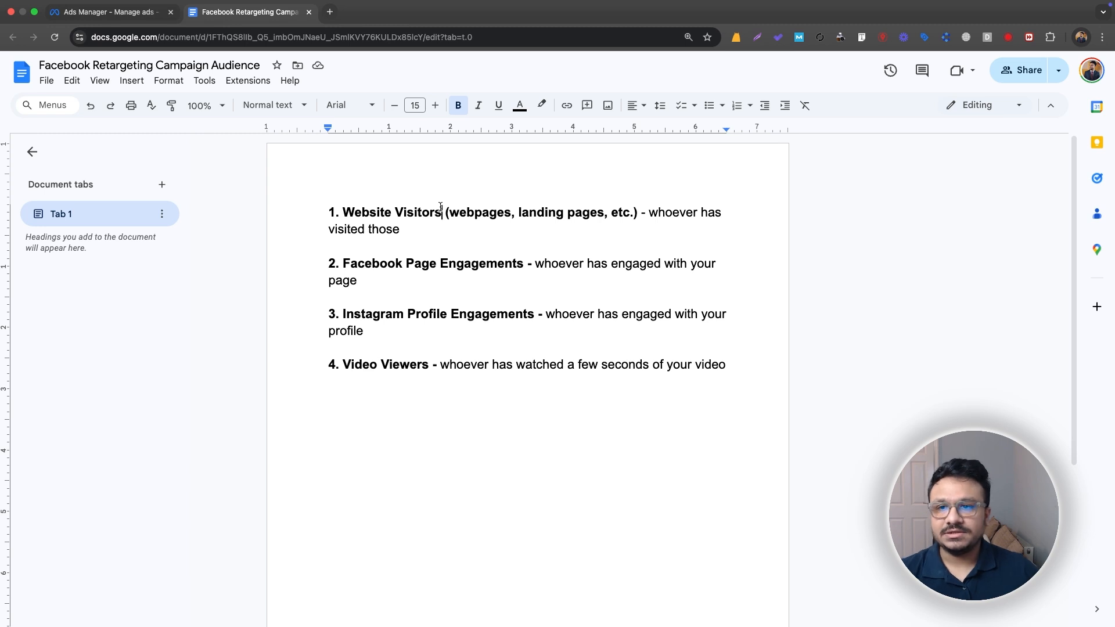
pyautogui.moveTo(435, 228); pyautogui.dragTo(324, 213)
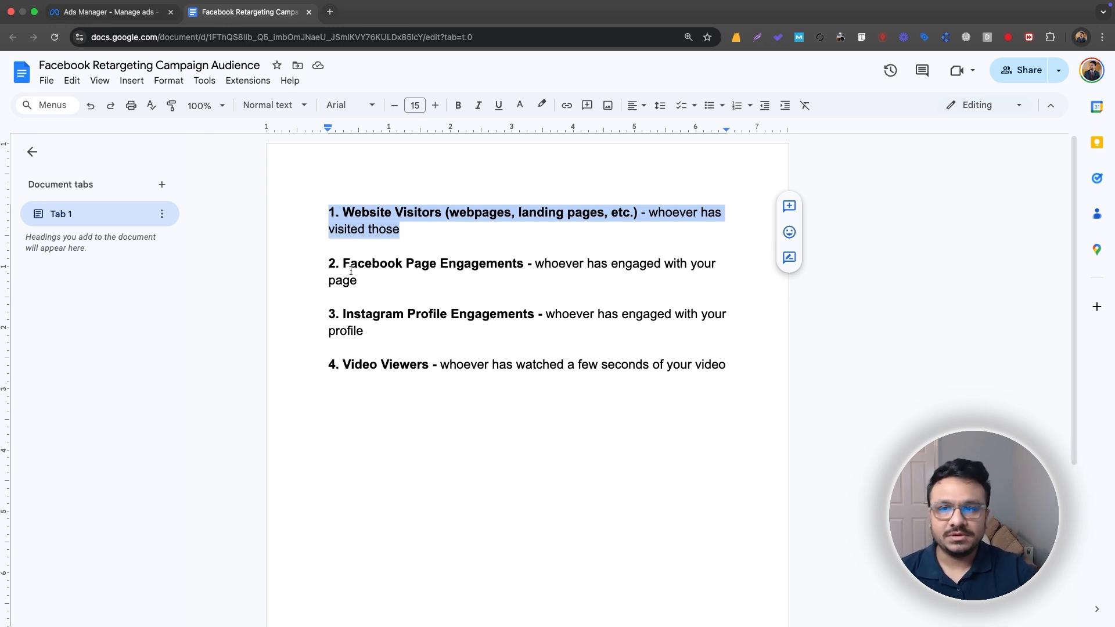
pyautogui.moveTo(360, 280); pyautogui.dragTo(300, 265)
pyautogui.moveTo(365, 331); pyautogui.dragTo(327, 309)
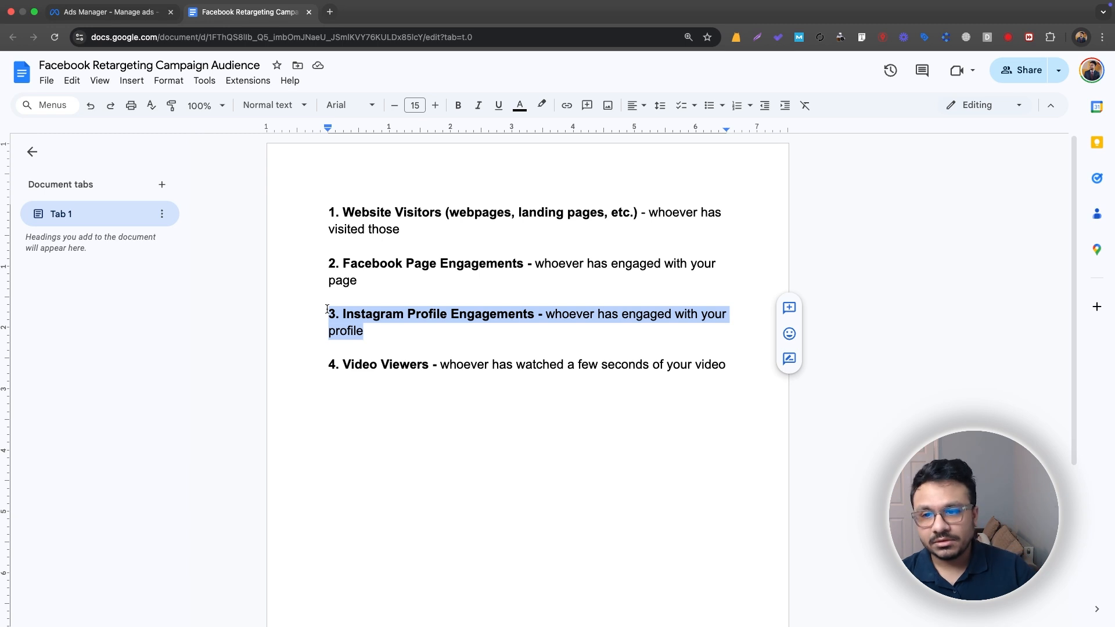
pyautogui.click(442, 314)
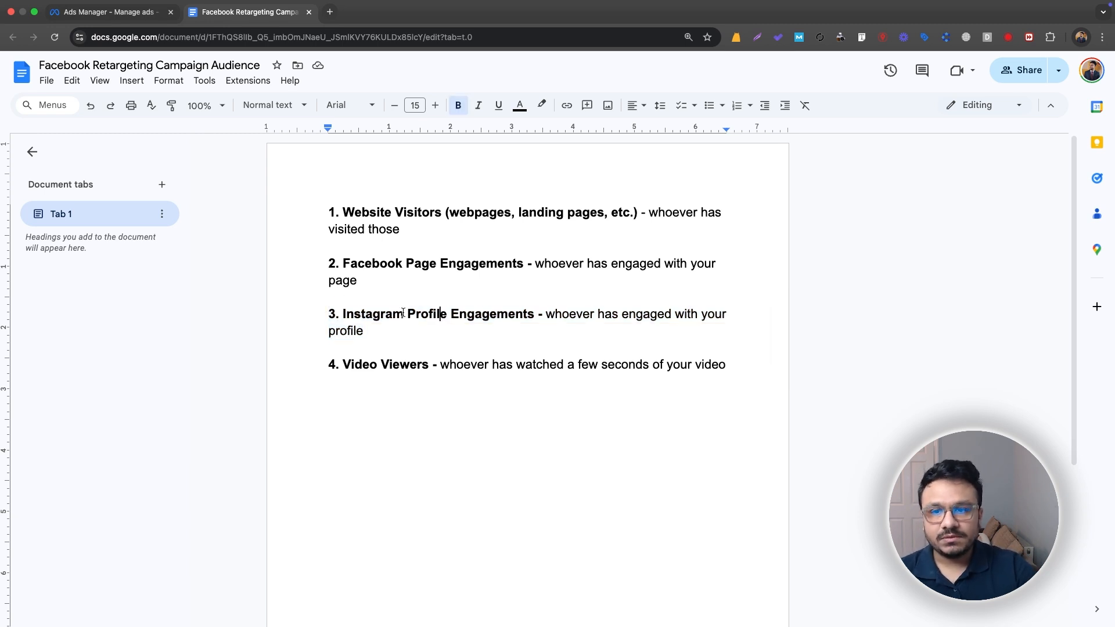
pyautogui.moveTo(365, 330); pyautogui.dragTo(329, 314)
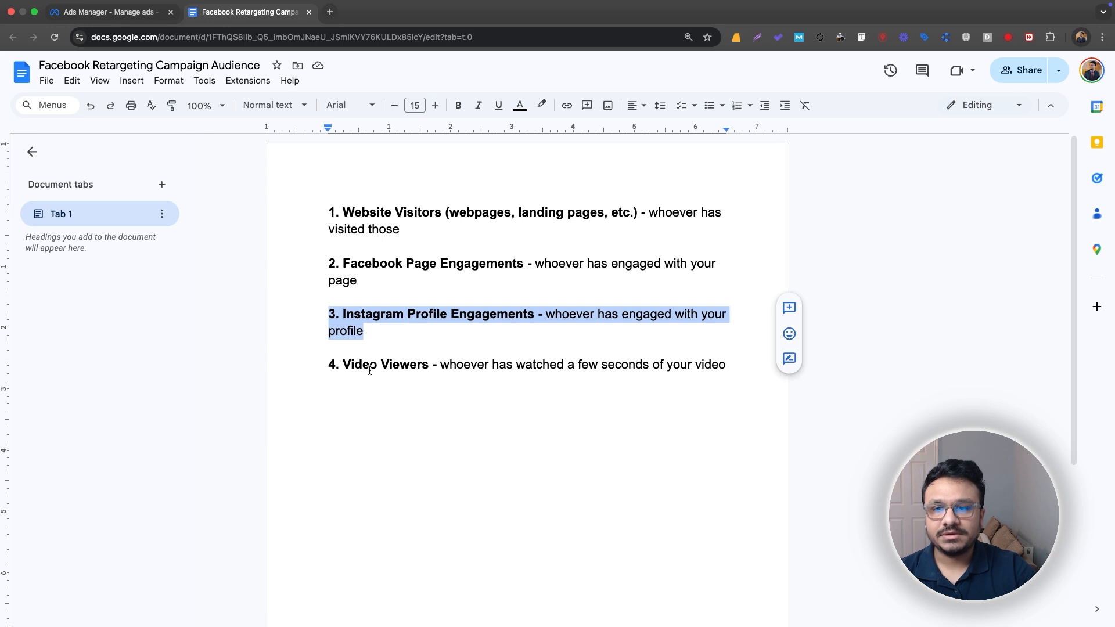
pyautogui.moveTo(325, 368); pyautogui.dragTo(724, 362)
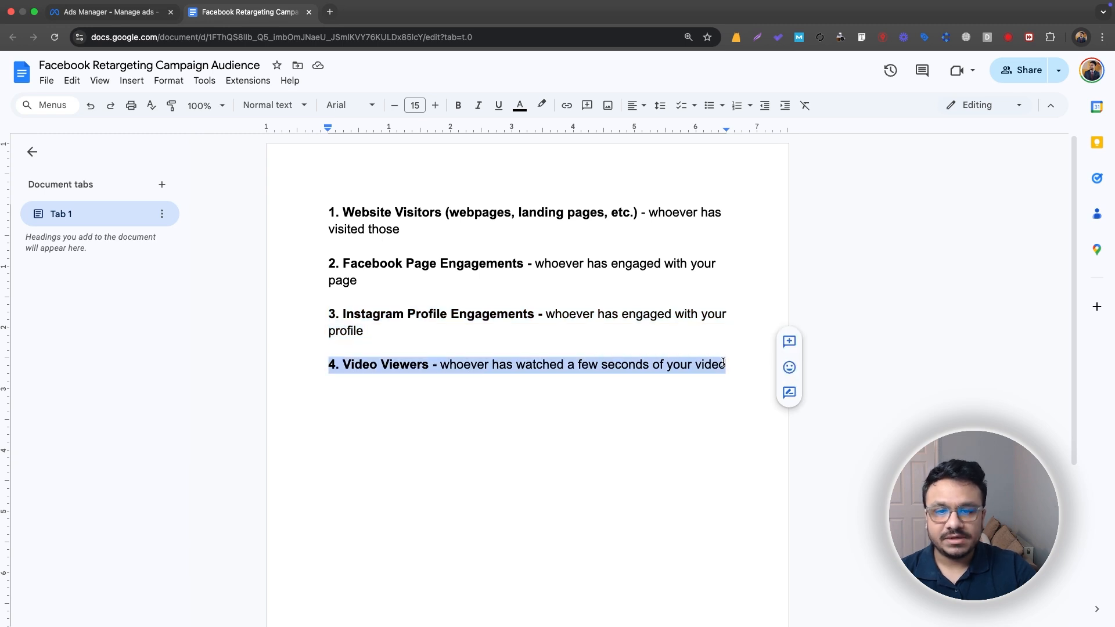
pyautogui.click(426, 381)
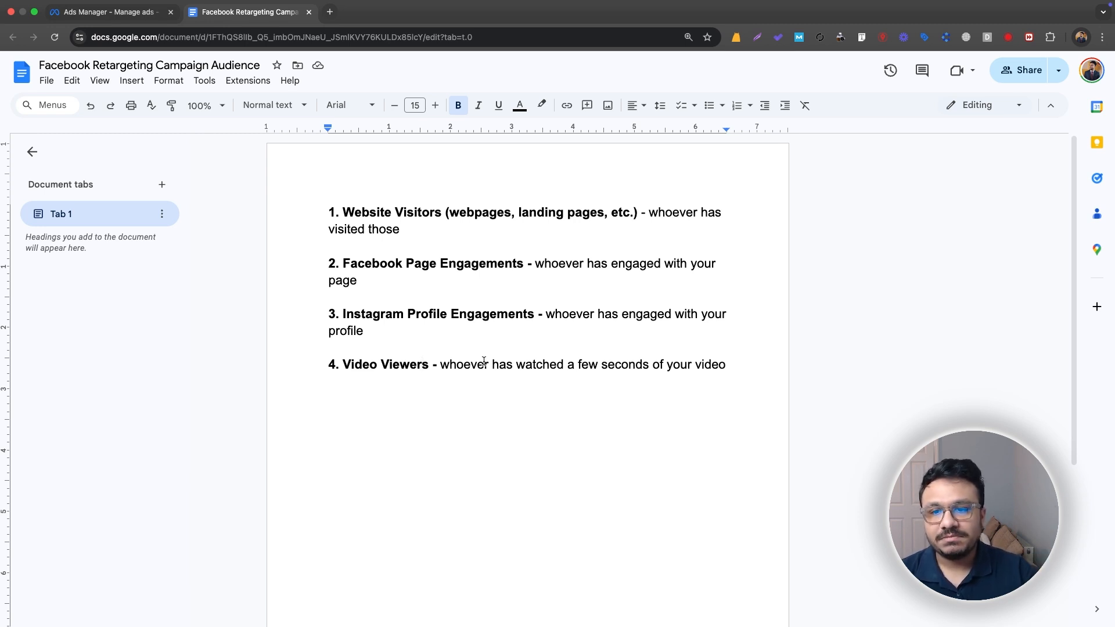
pyautogui.click(440, 366)
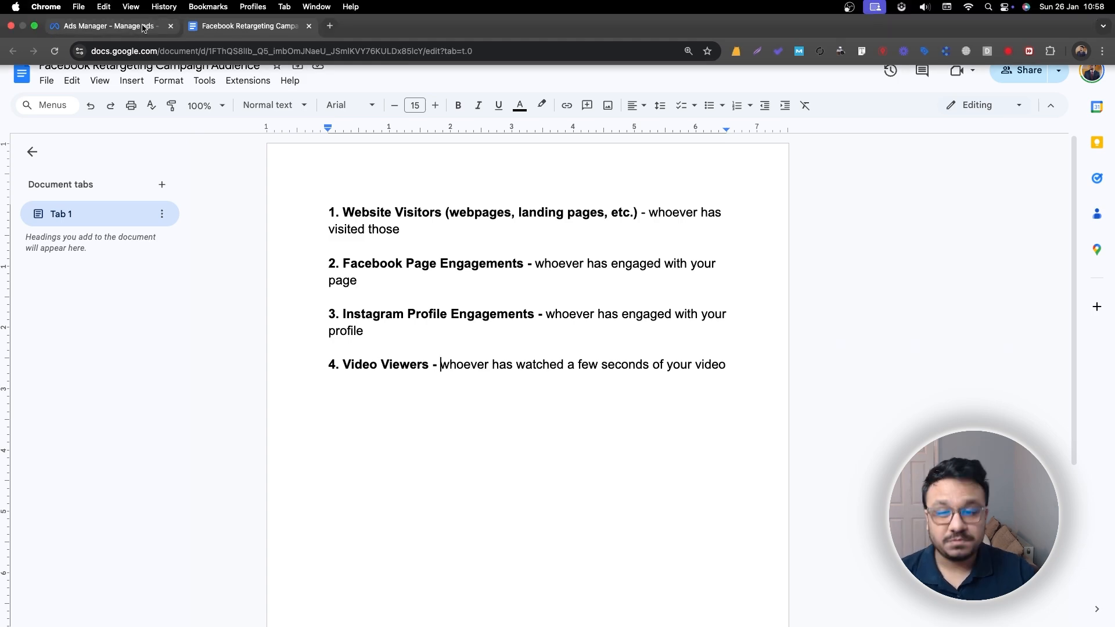
pyautogui.click(143, 27)
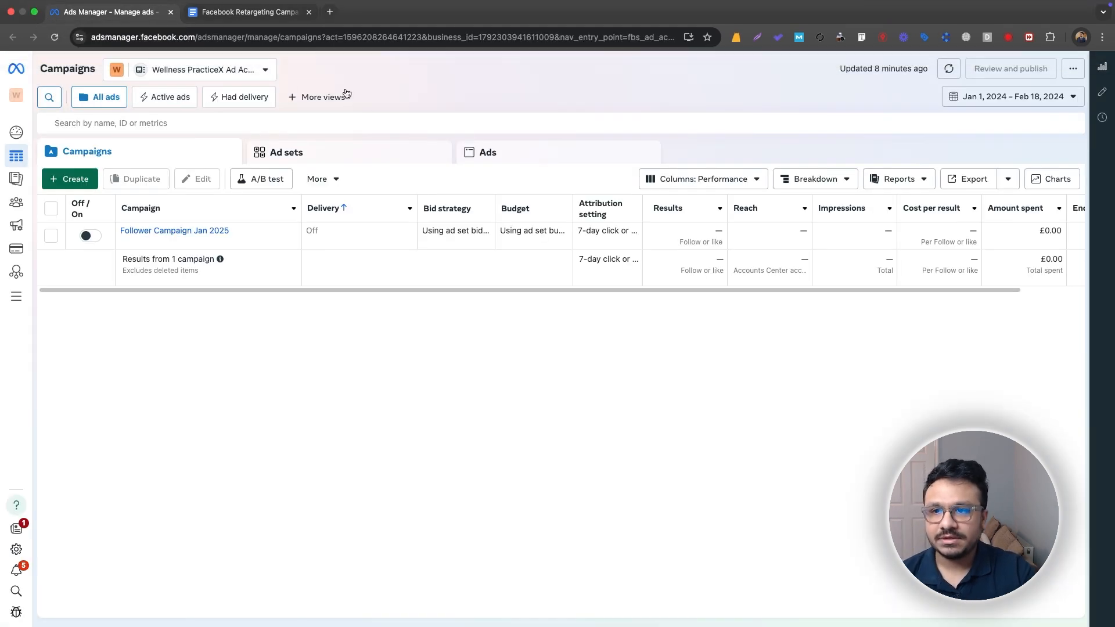
pyautogui.click(249, 12)
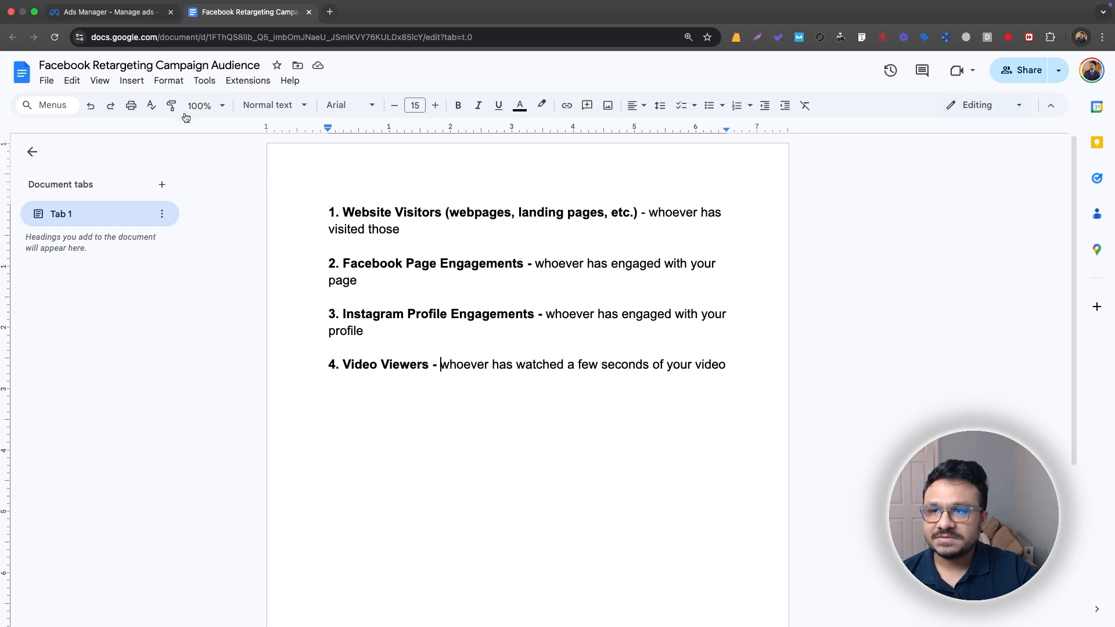
# Switch to Ads Manager, open the Wellness PracticeX Website Pixel in Events Manager, and copy its Meta Pixel base code for manual installation.
pyautogui.click(110, 12)
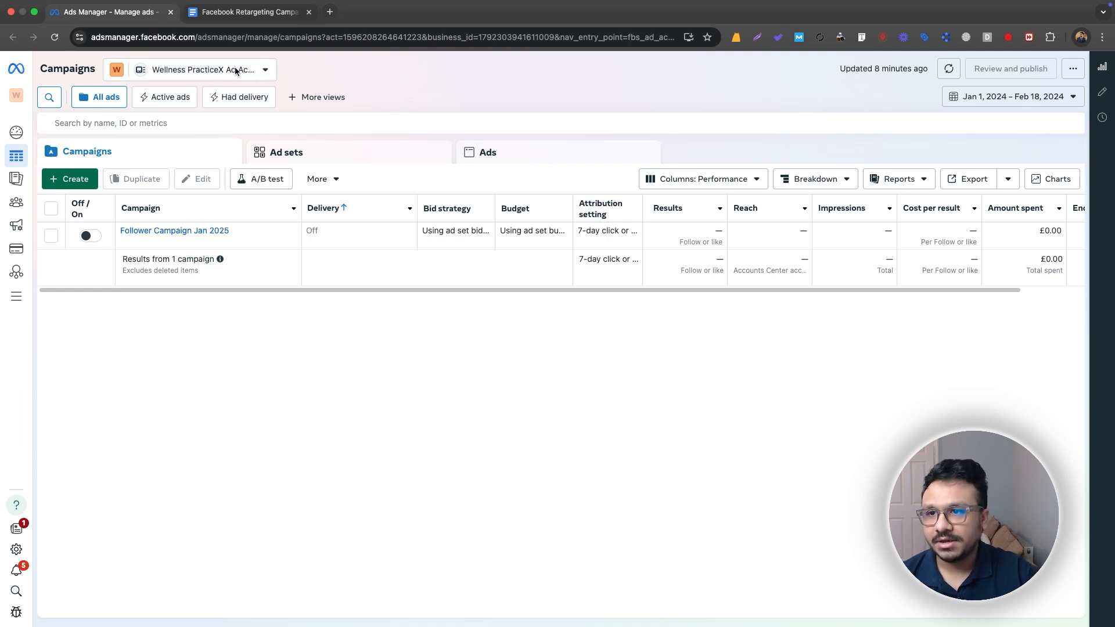
pyautogui.moveTo(44, 231)
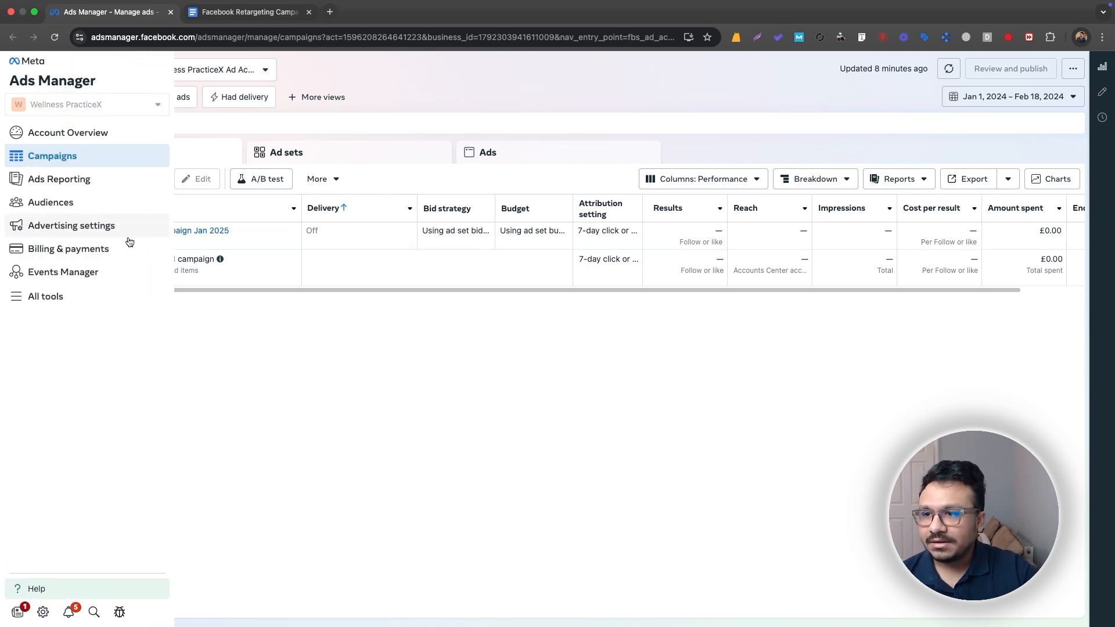
pyautogui.click(72, 271)
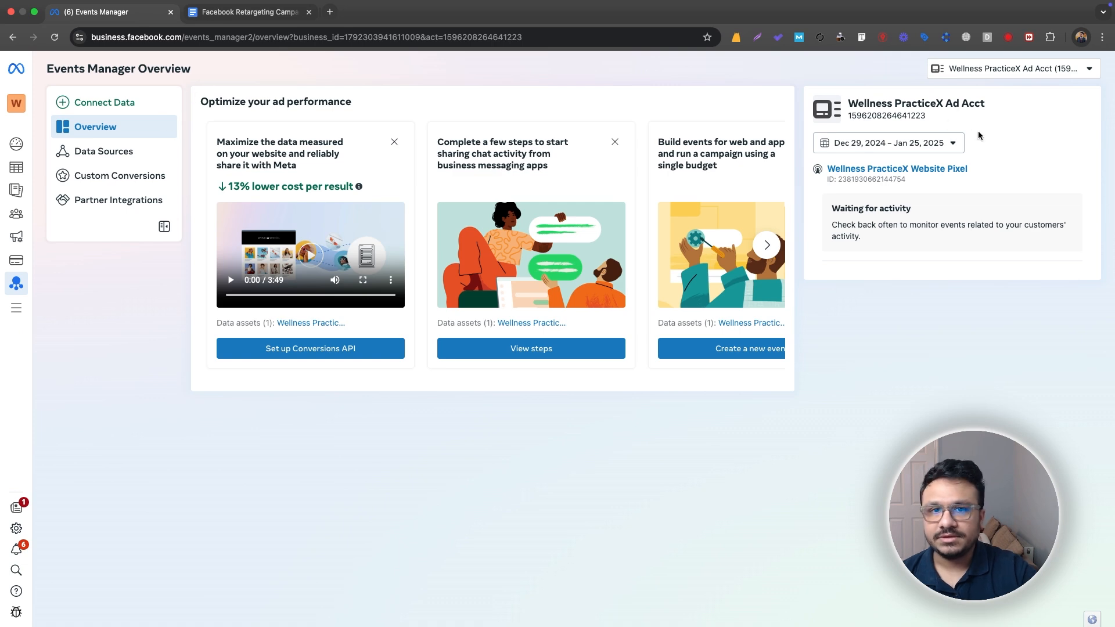
pyautogui.click(904, 170)
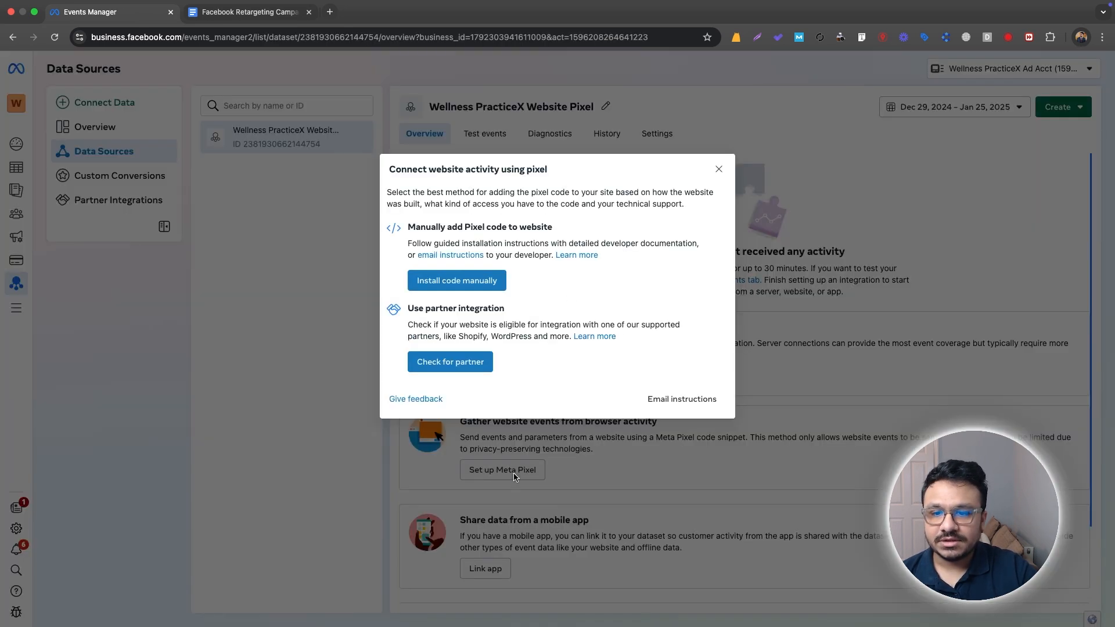
pyautogui.click(515, 474)
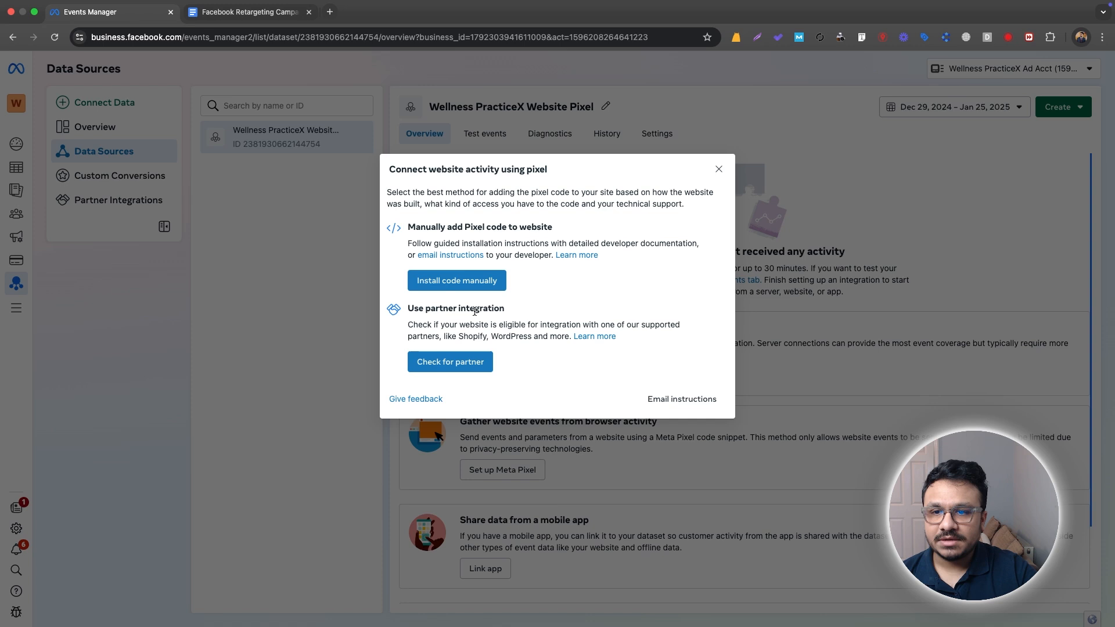
pyautogui.click(471, 281)
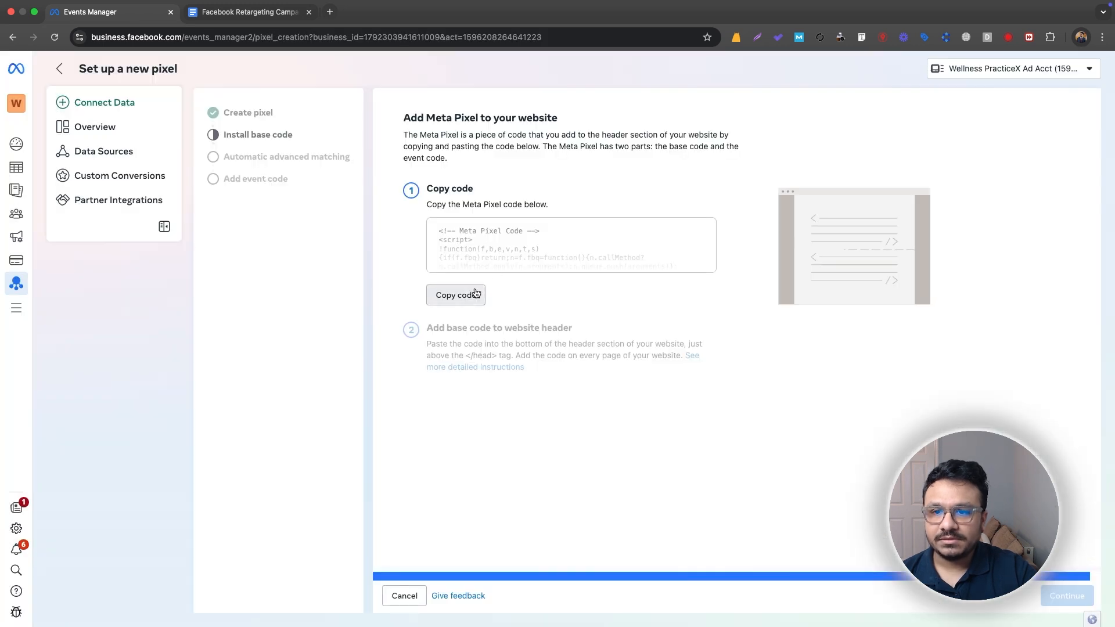
pyautogui.click(467, 295)
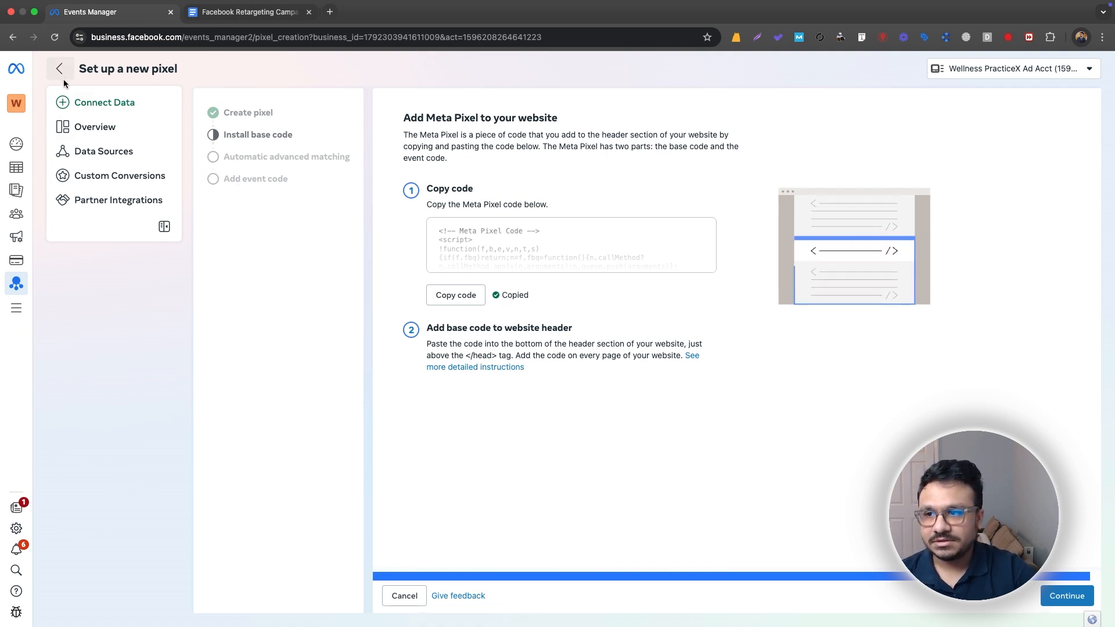
# Leave the pixel setup, return to the campaigns overview, and open the ad account's Audiences page.
pyautogui.click(13, 38)
pyautogui.click(13, 38)
pyautogui.click(13, 37)
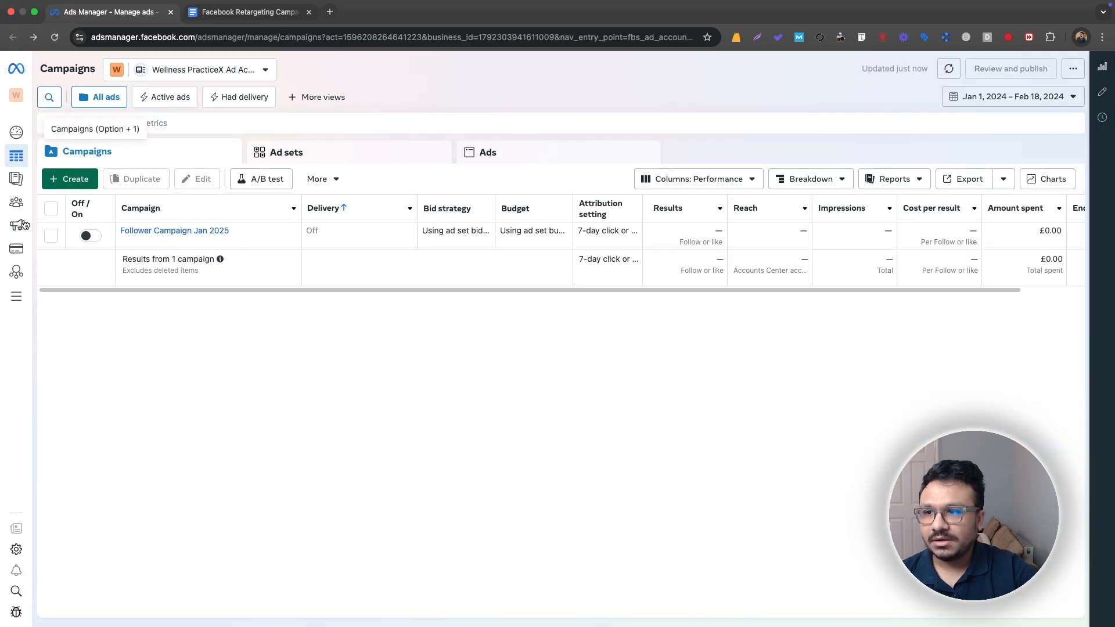
pyautogui.moveTo(23, 225)
pyautogui.click(23, 201)
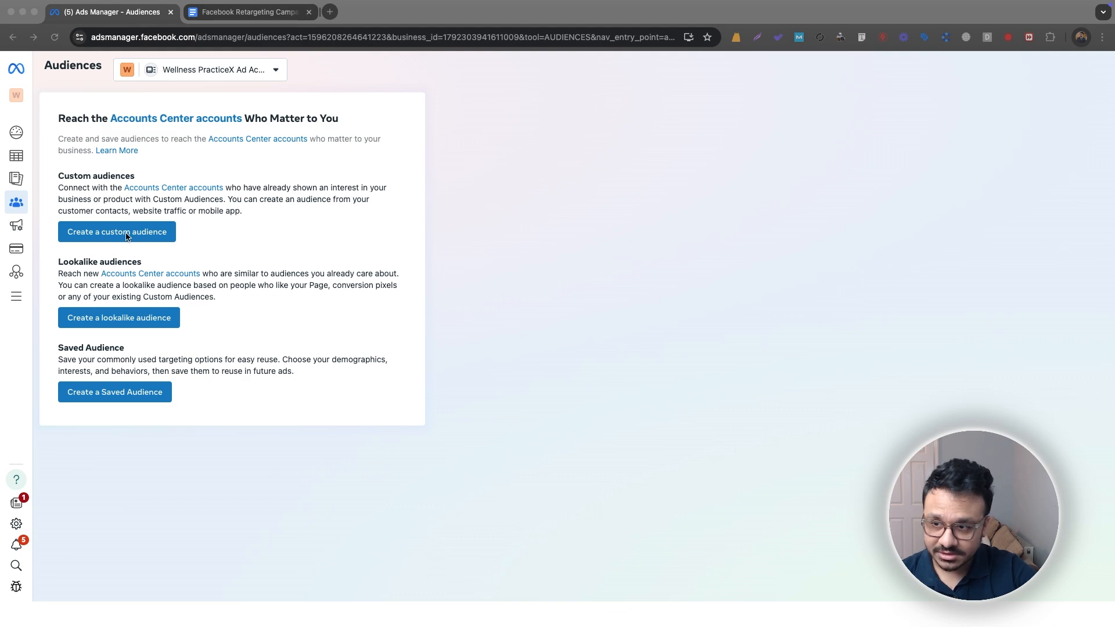
# Start a custom audience from the Website source, using the Wellness PracticeX Website Pixel and the All website visitors event.
pyautogui.click(127, 233)
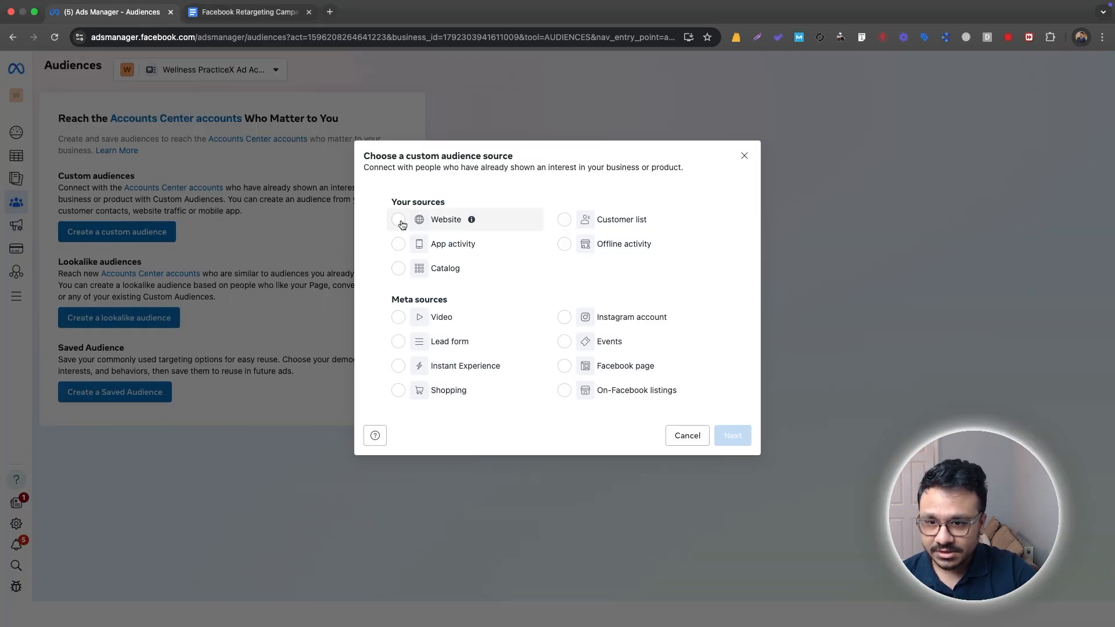
pyautogui.click(399, 221)
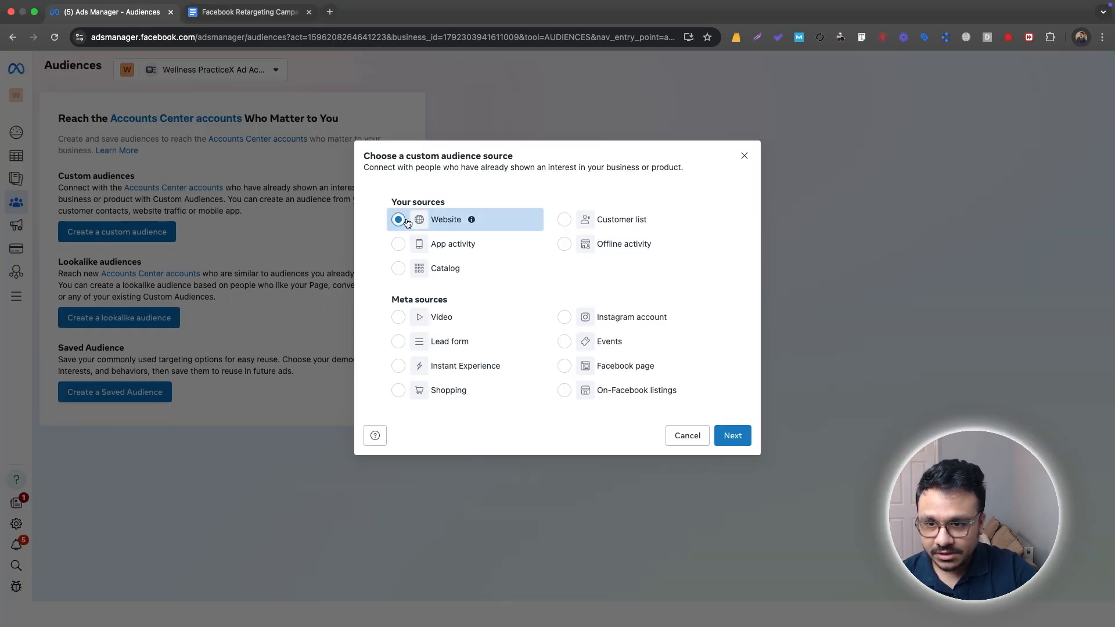
pyautogui.click(733, 435)
pyautogui.click(457, 190)
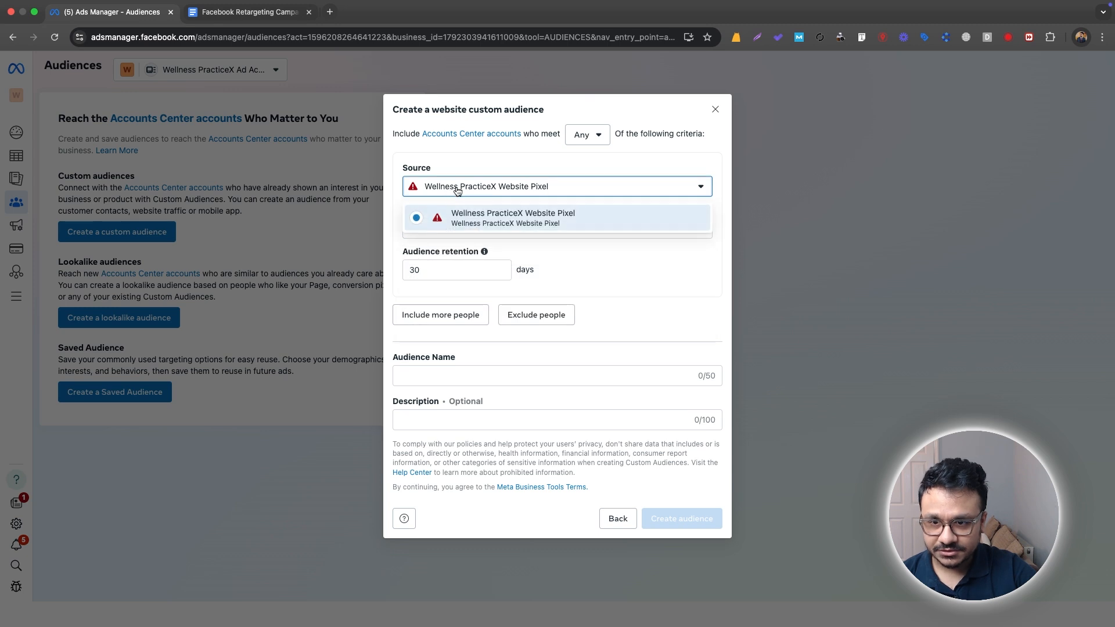
pyautogui.click(530, 168)
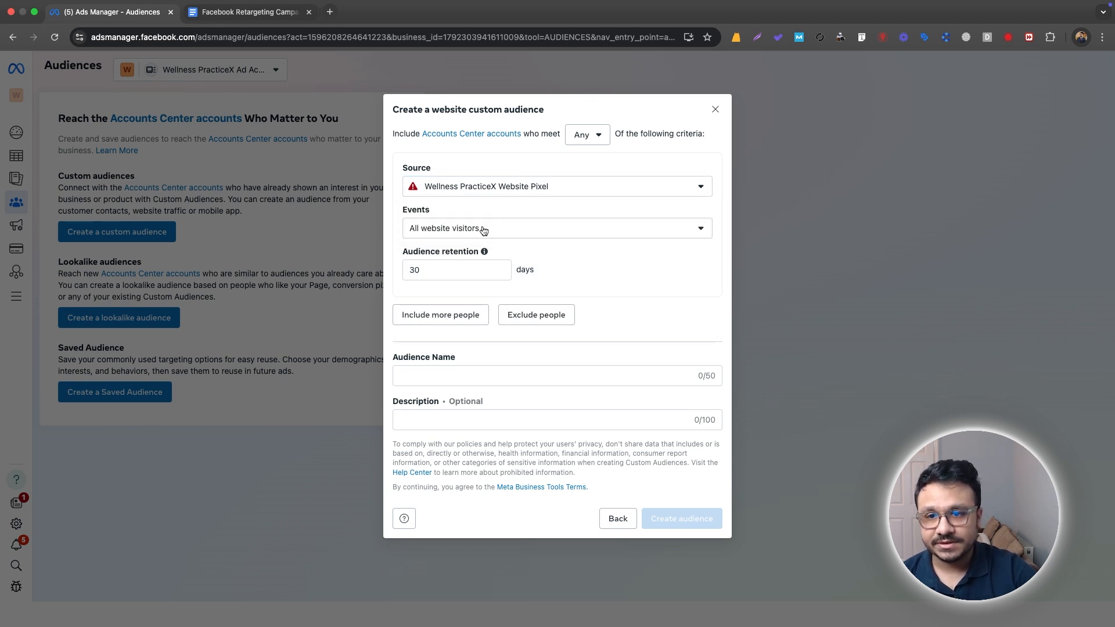
pyautogui.click(440, 229)
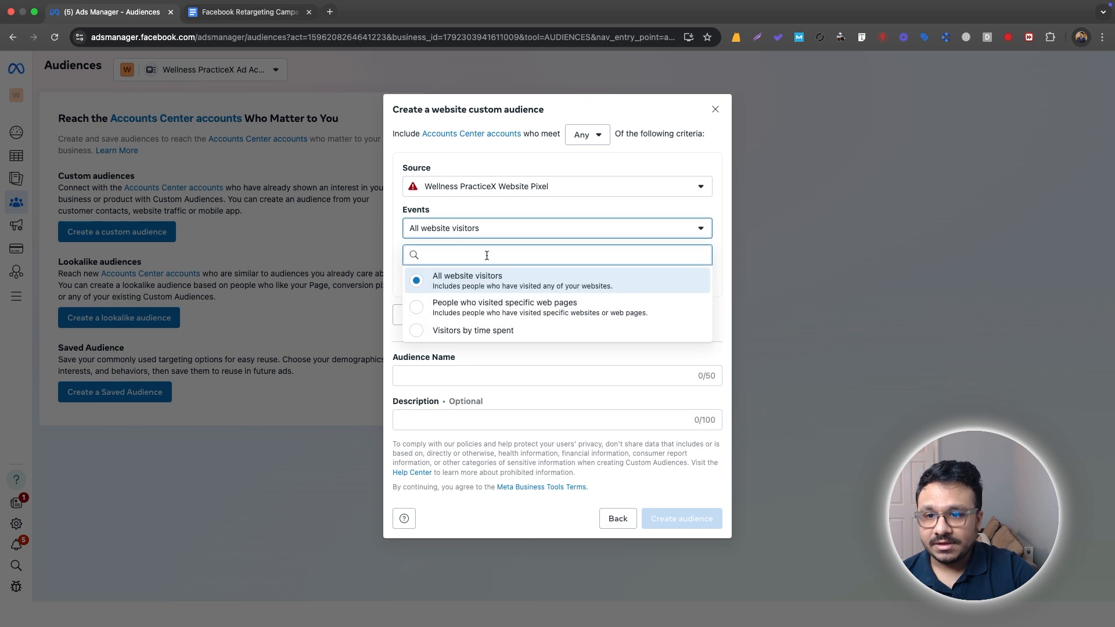
pyautogui.click(515, 288)
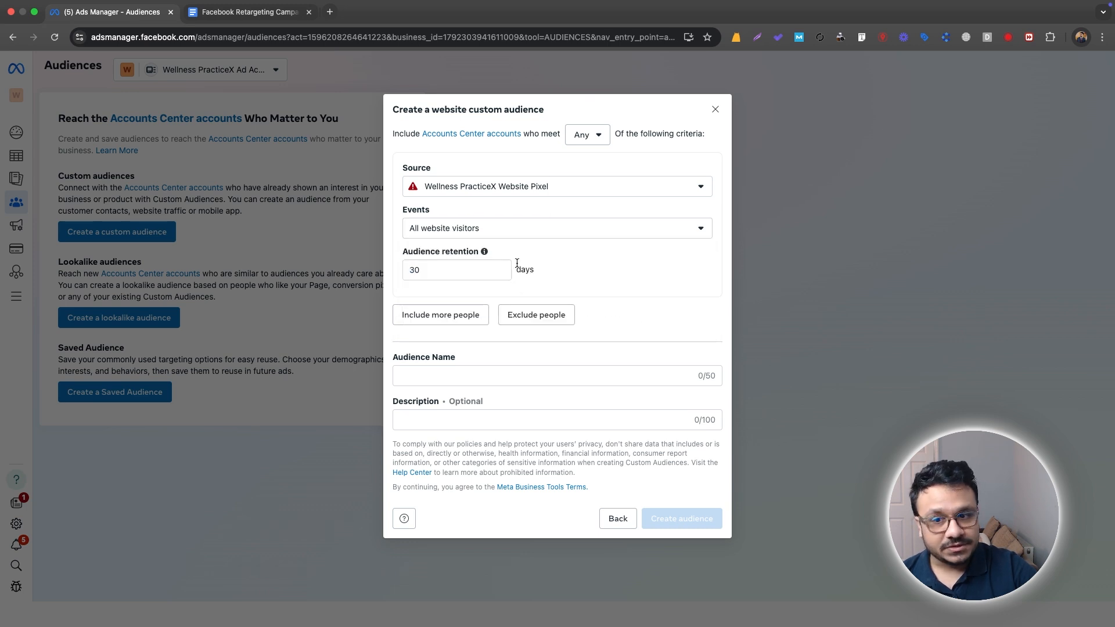
# Set the website custom audience's retention to 180 days.
pyautogui.doubleClick(456, 270)
pyautogui.write('180')
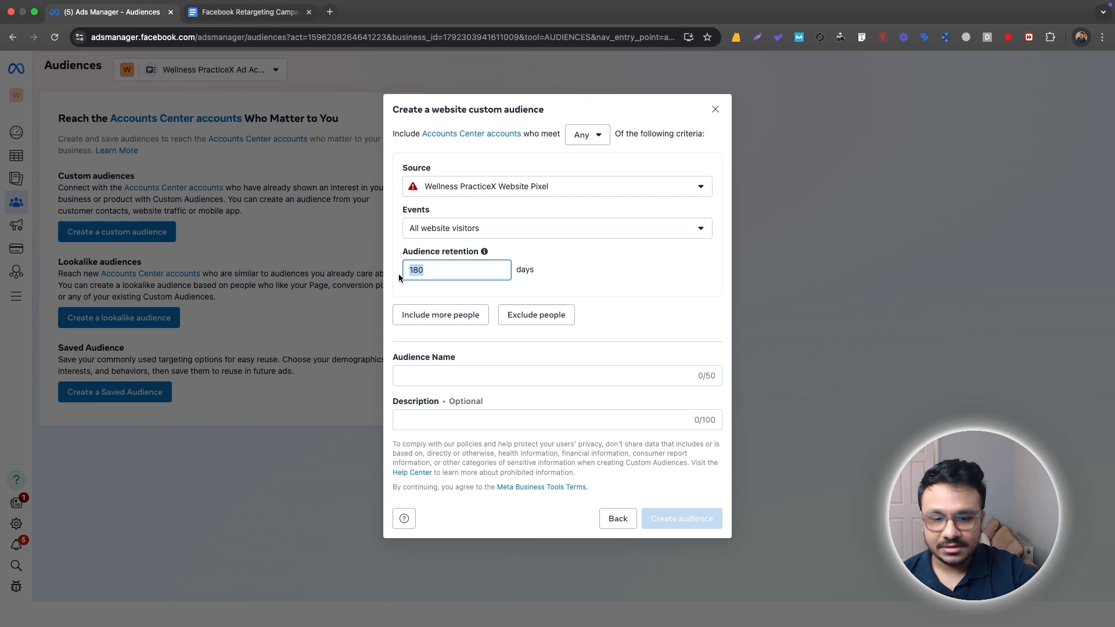
pyautogui.write('365')
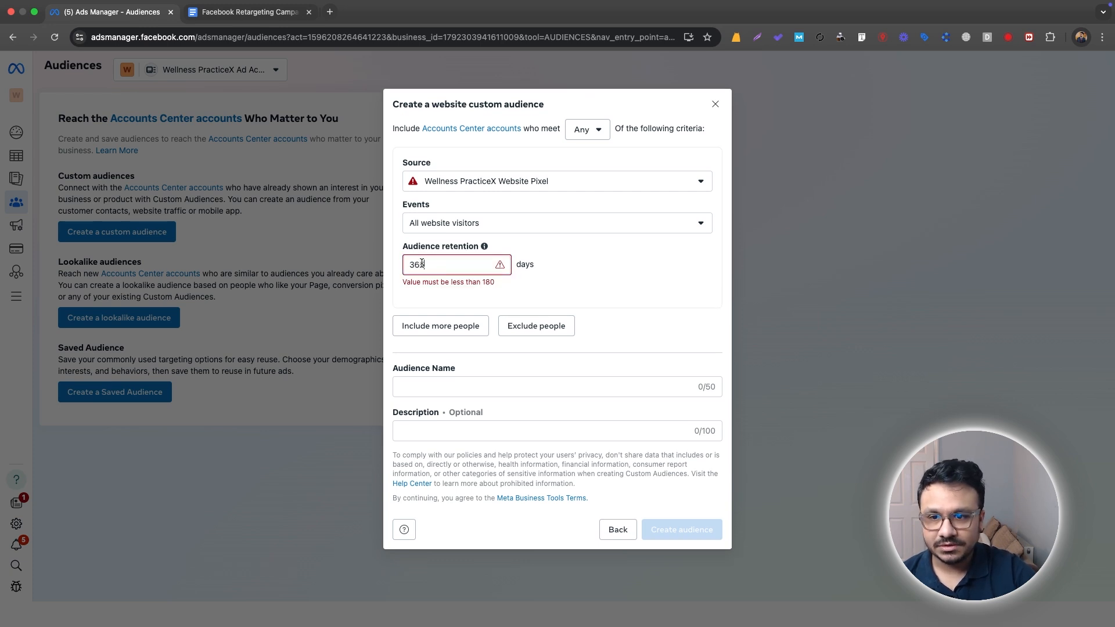
pyautogui.doubleClick(422, 264)
pyautogui.write('180')
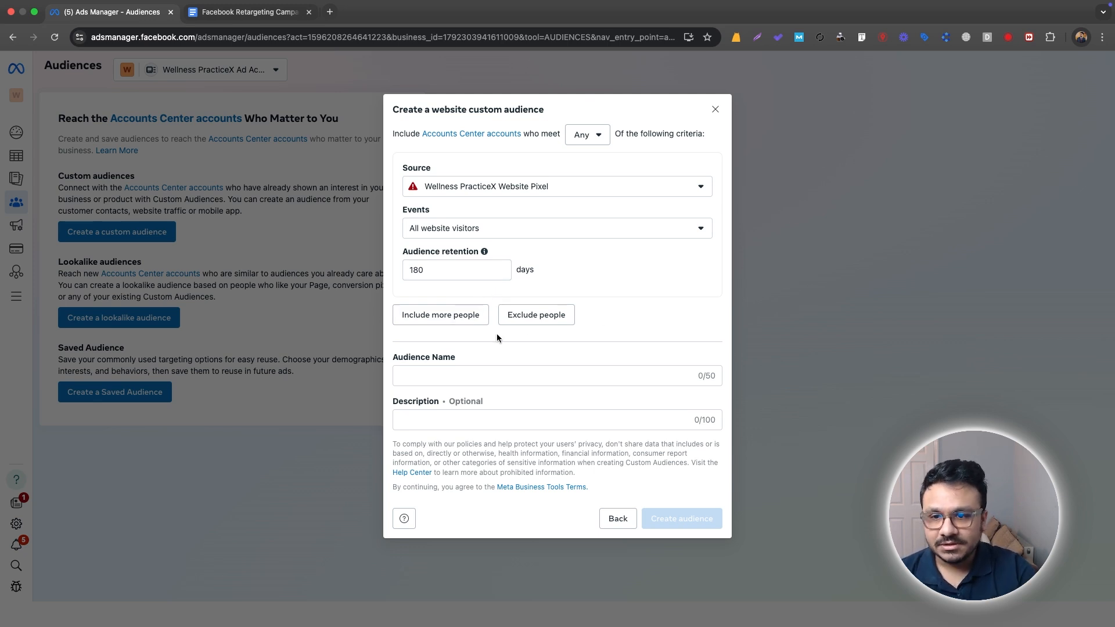
pyautogui.click(449, 317)
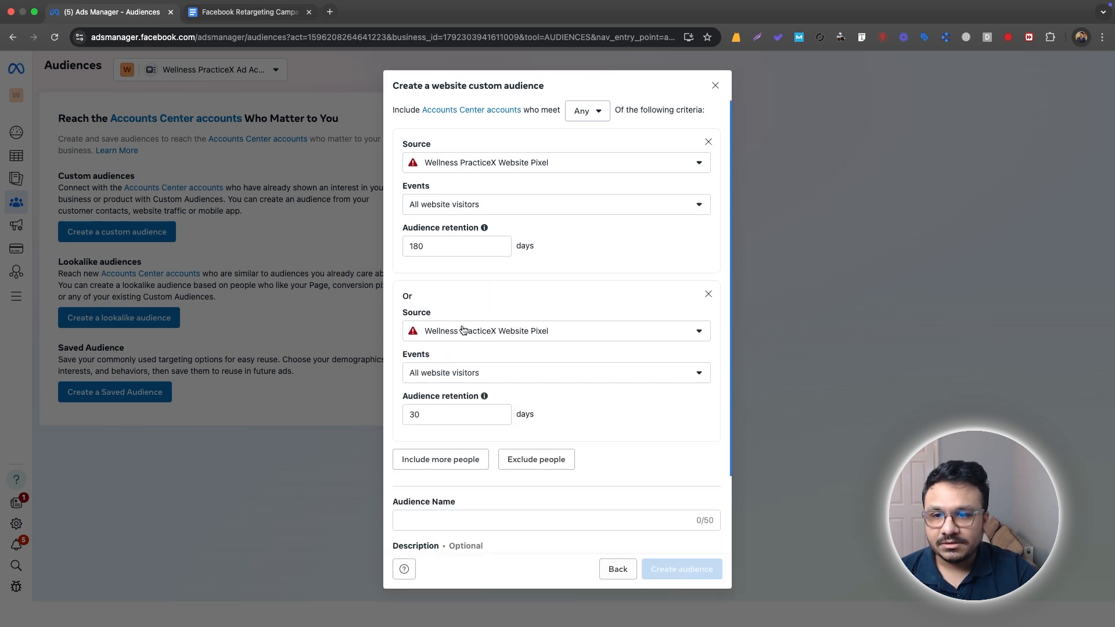
pyautogui.click(709, 294)
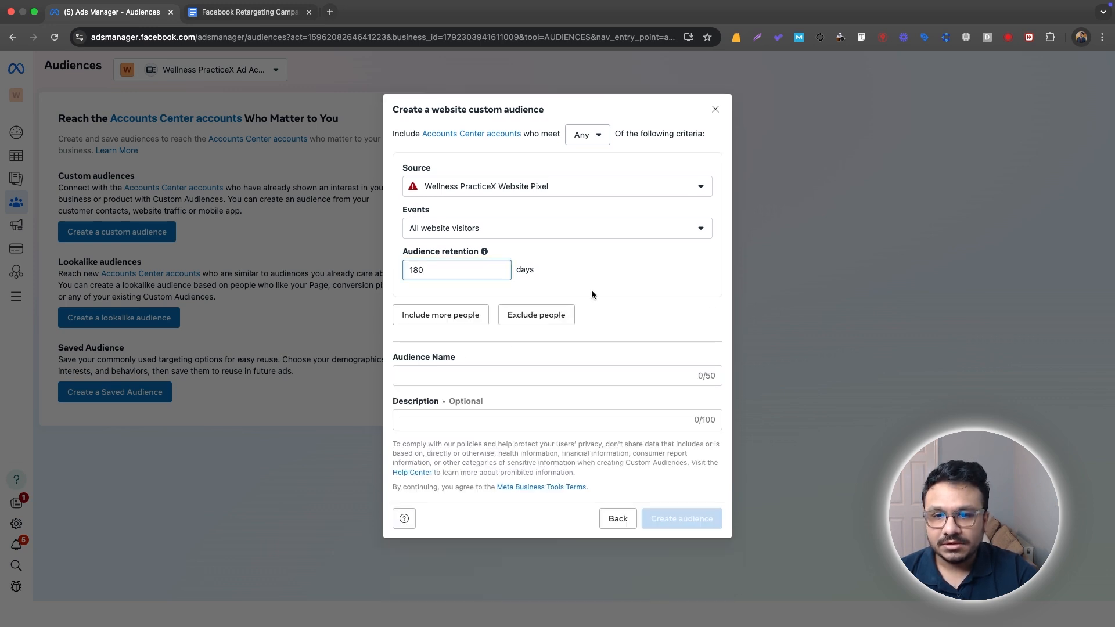
pyautogui.click(522, 235)
pyautogui.click(514, 310)
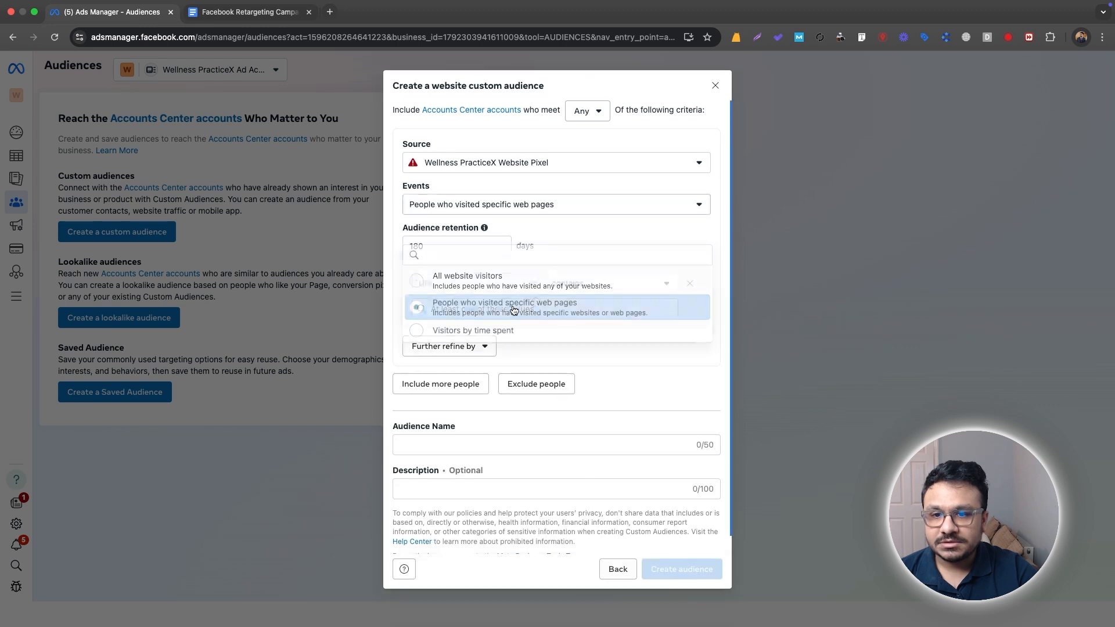
pyautogui.click(501, 213)
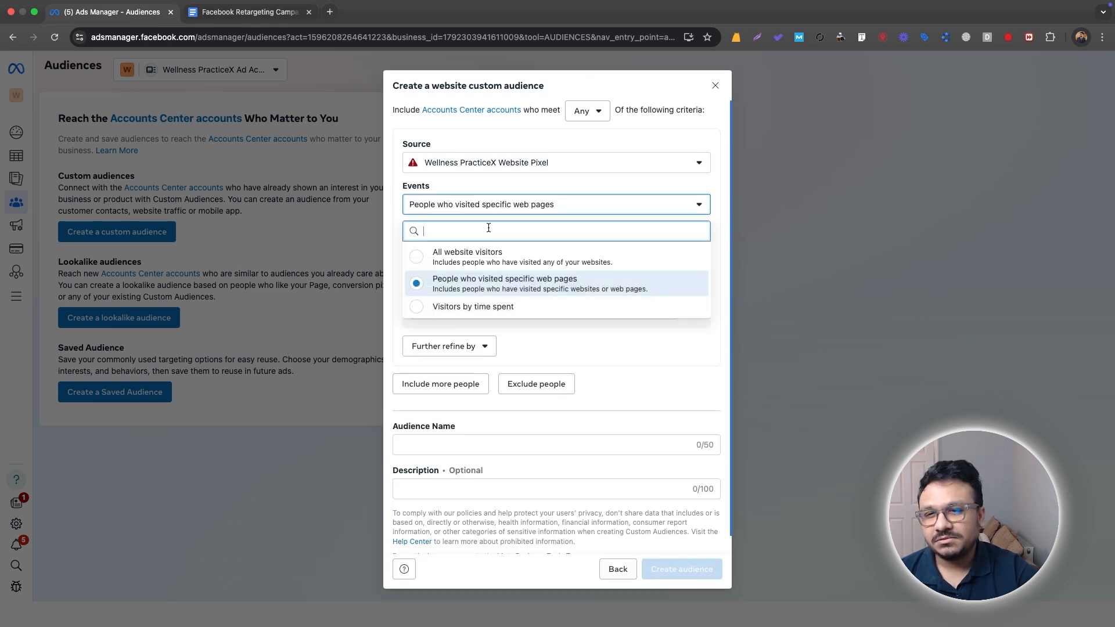
pyautogui.click(461, 253)
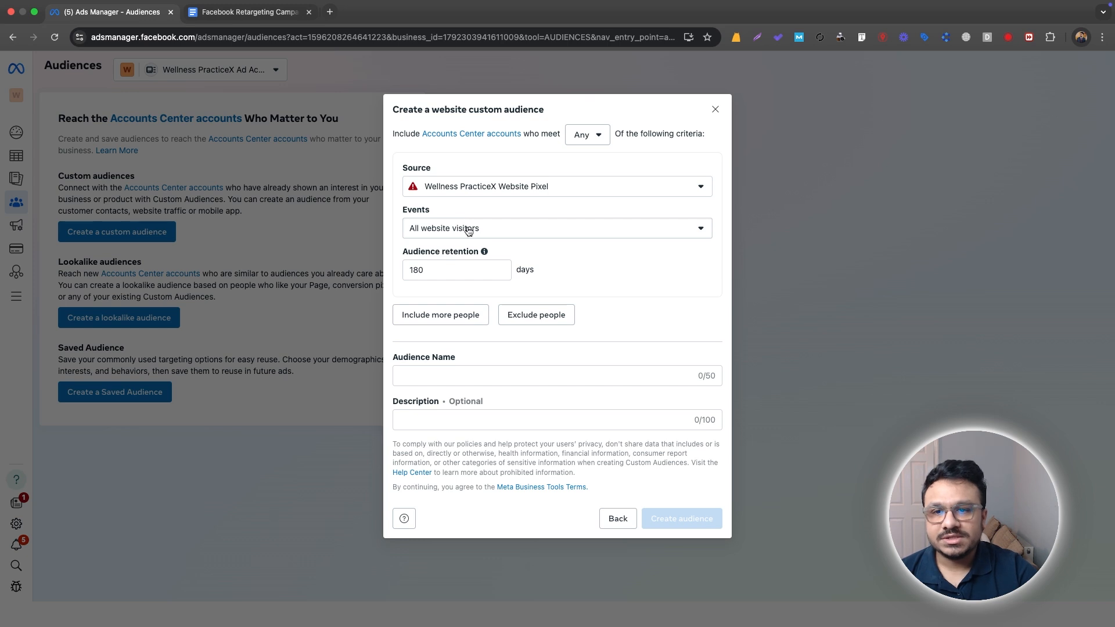
# Name the website custom audience "Website/Landing Page Visitors" and create it.
pyautogui.click(452, 383)
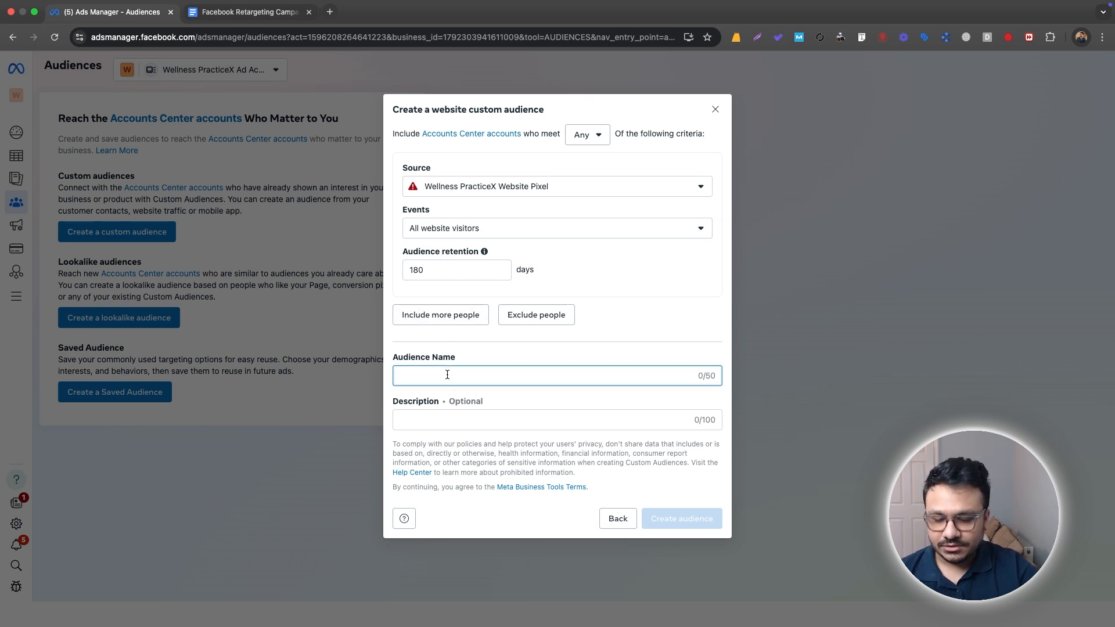
pyautogui.write('Website Visitors')
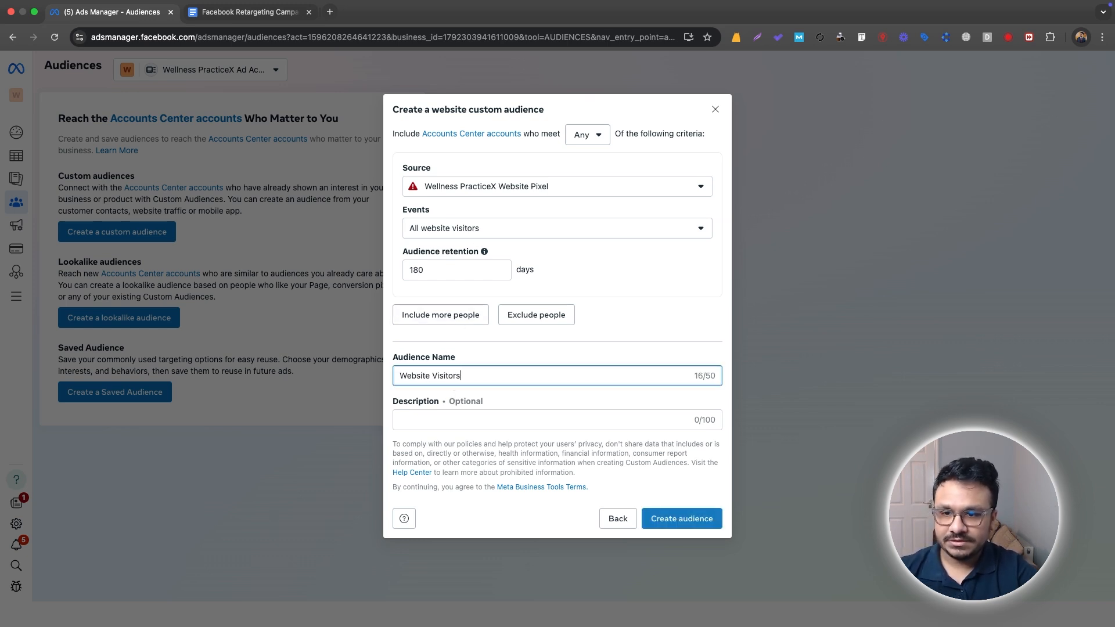
pyautogui.click(430, 376)
pyautogui.write('/Landing Page')
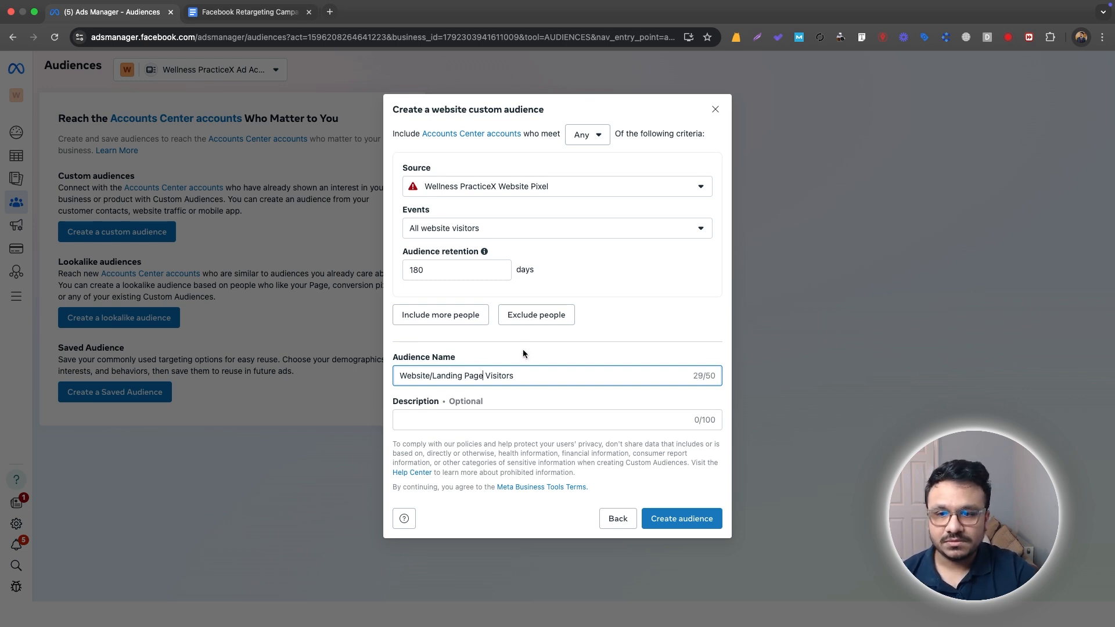
pyautogui.click(659, 514)
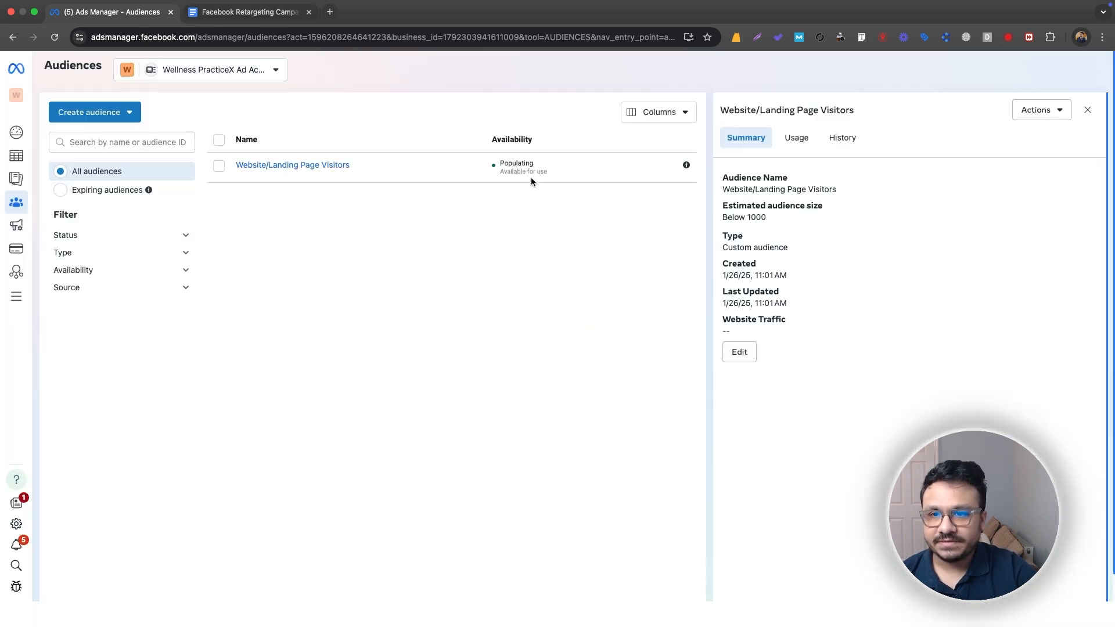
# Start another custom audience using the Facebook page source, checking the audience plan in the Facebook Retargeting Campaign Audience document.
pyautogui.click(93, 112)
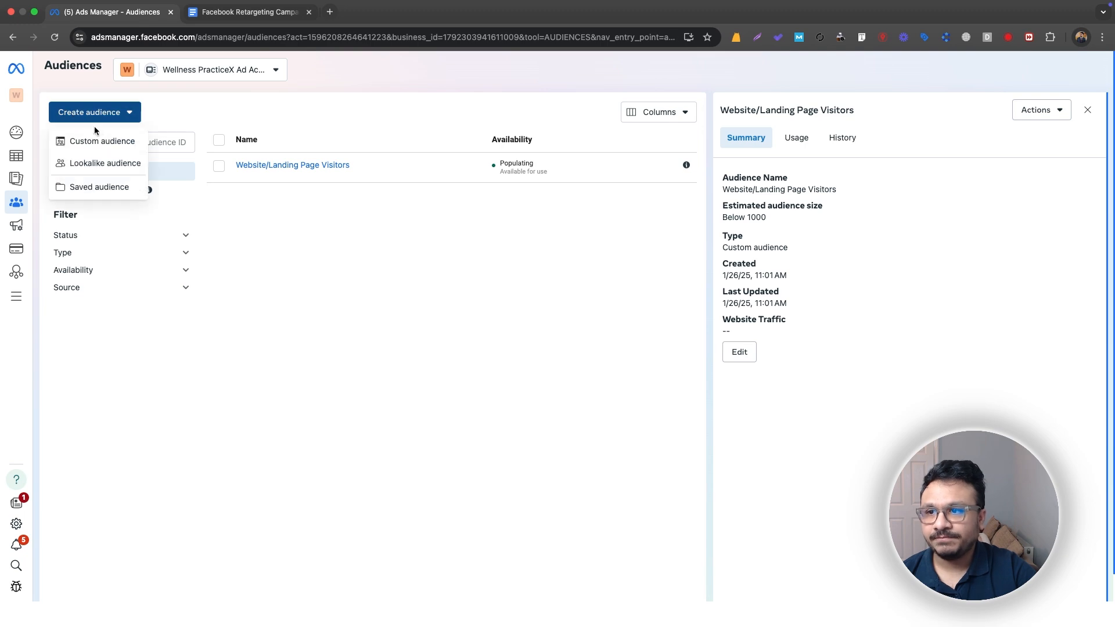
pyautogui.click(105, 149)
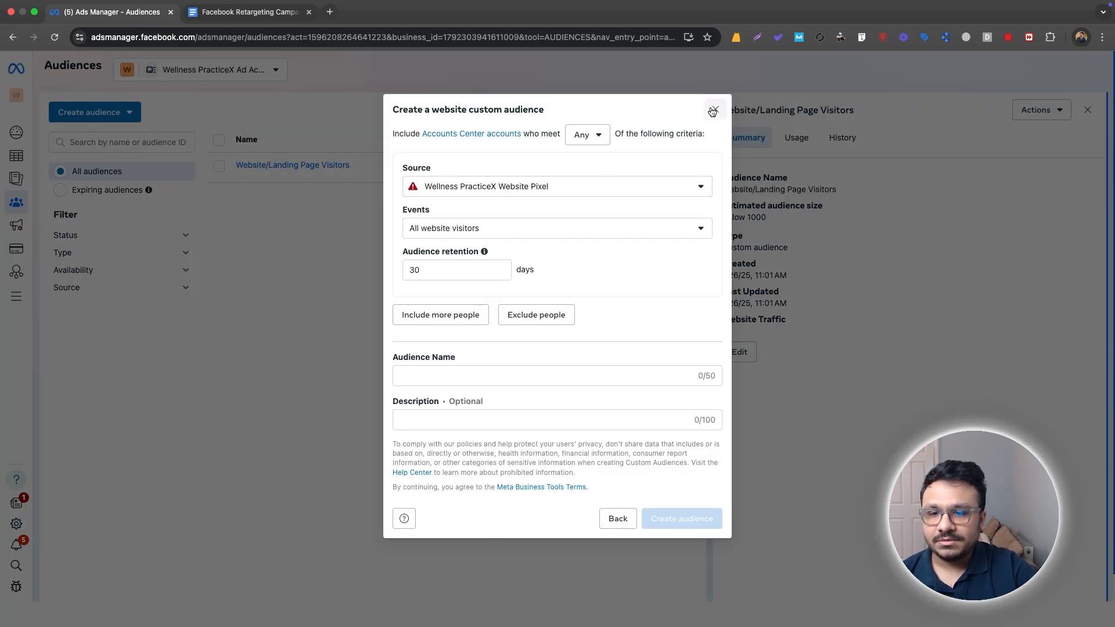
pyautogui.click(618, 518)
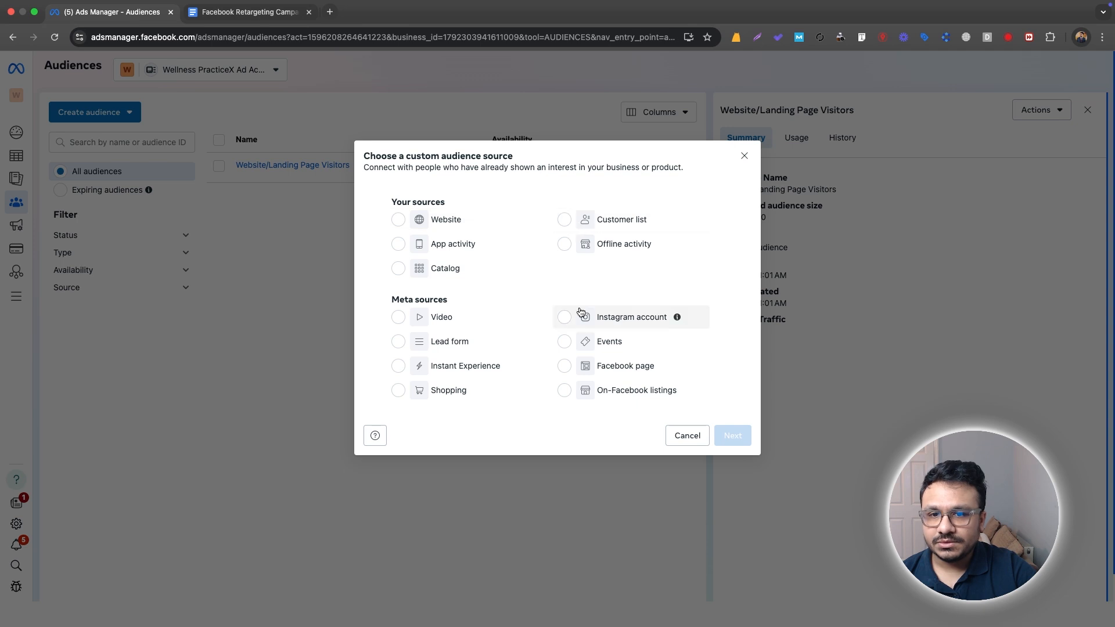
pyautogui.click(565, 366)
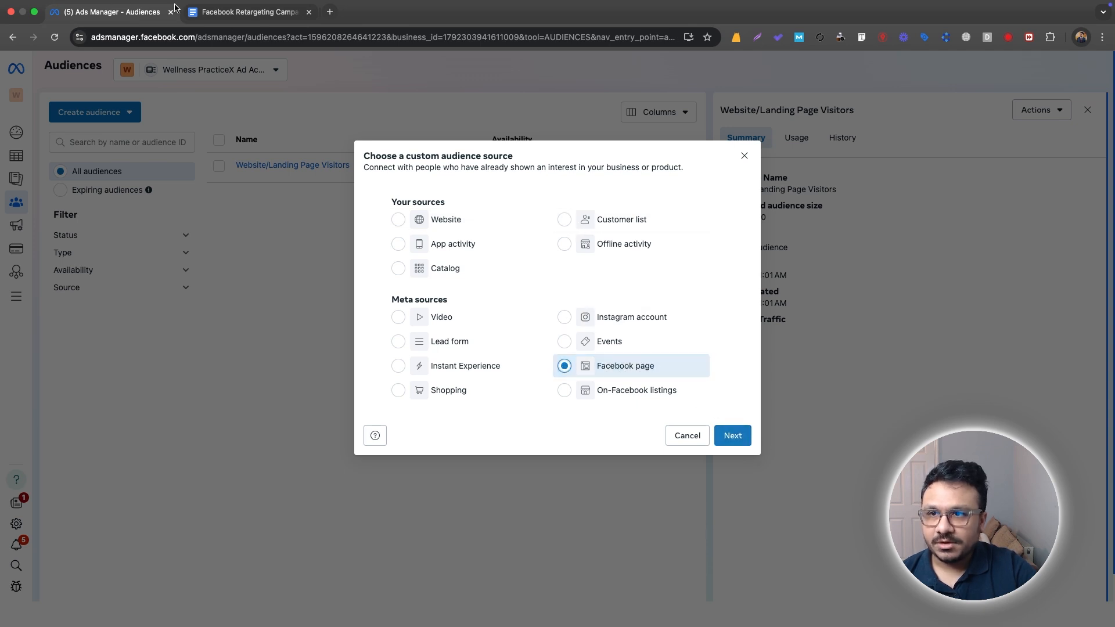
pyautogui.click(244, 12)
pyautogui.moveTo(414, 231); pyautogui.dragTo(311, 199)
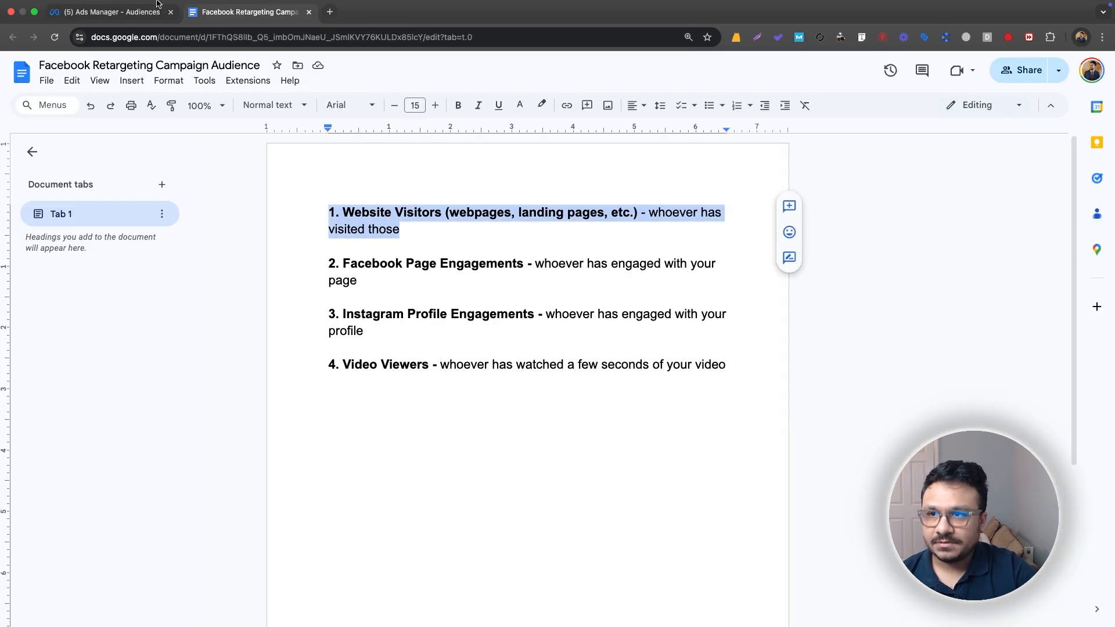
pyautogui.click(158, 6)
pyautogui.click(732, 435)
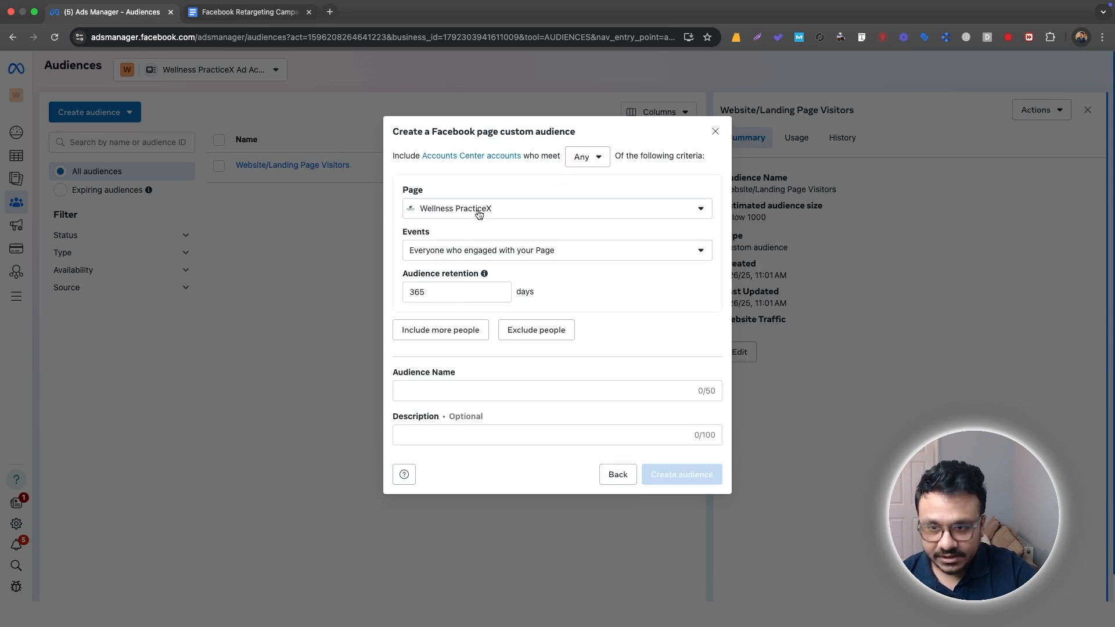
# Examine the event options and the retention setting for the Wellness PracticeX page custom audience.
pyautogui.click(458, 252)
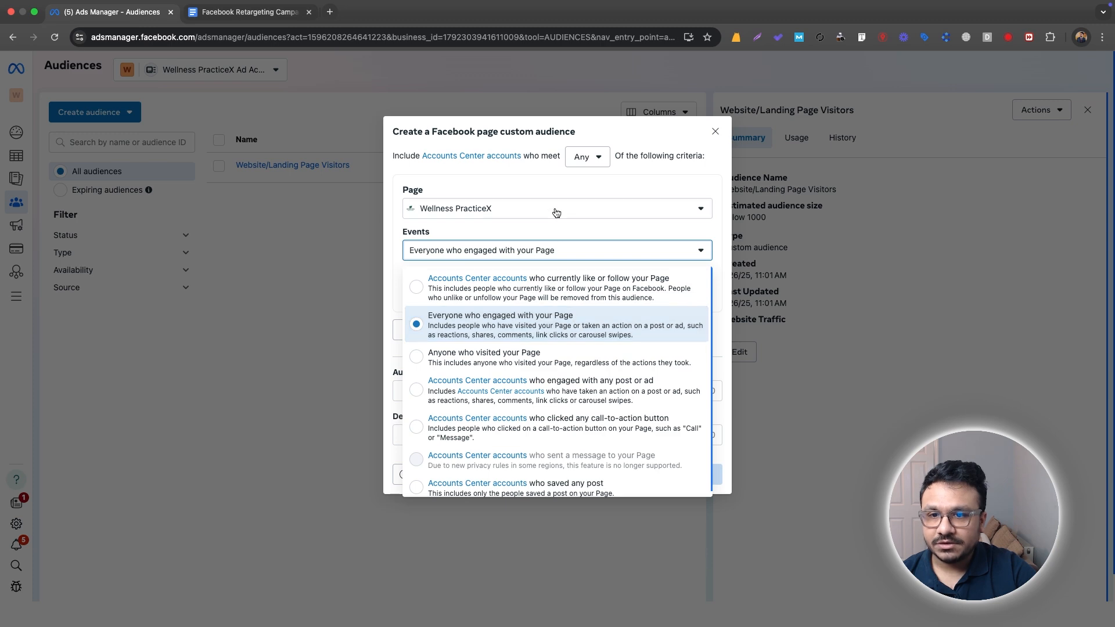
pyautogui.click(530, 238)
pyautogui.click(528, 251)
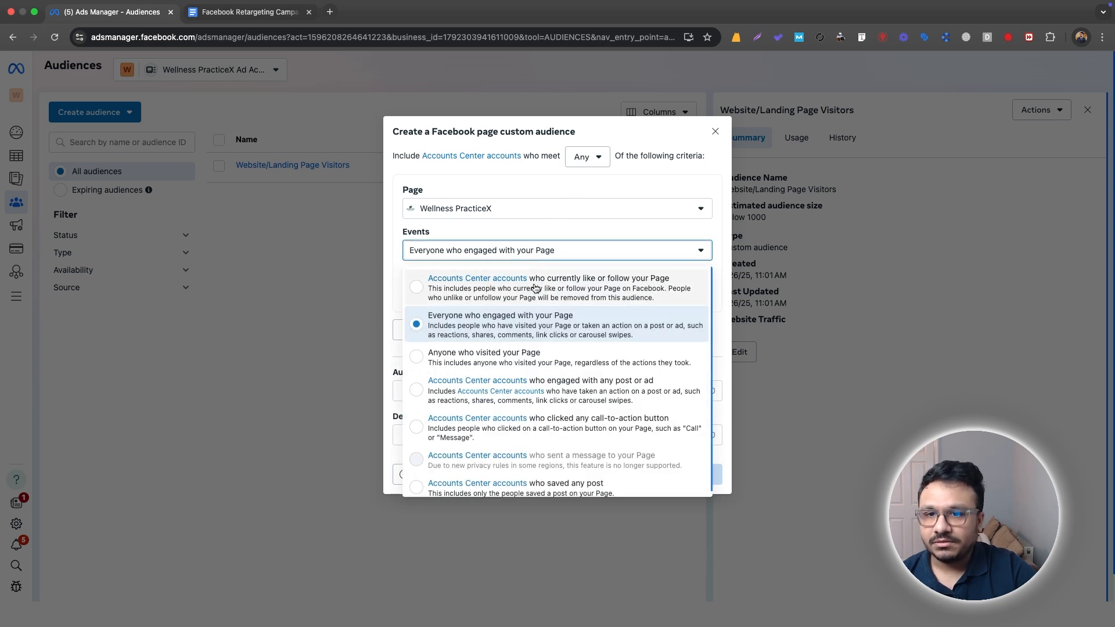
pyautogui.click(641, 233)
pyautogui.click(637, 249)
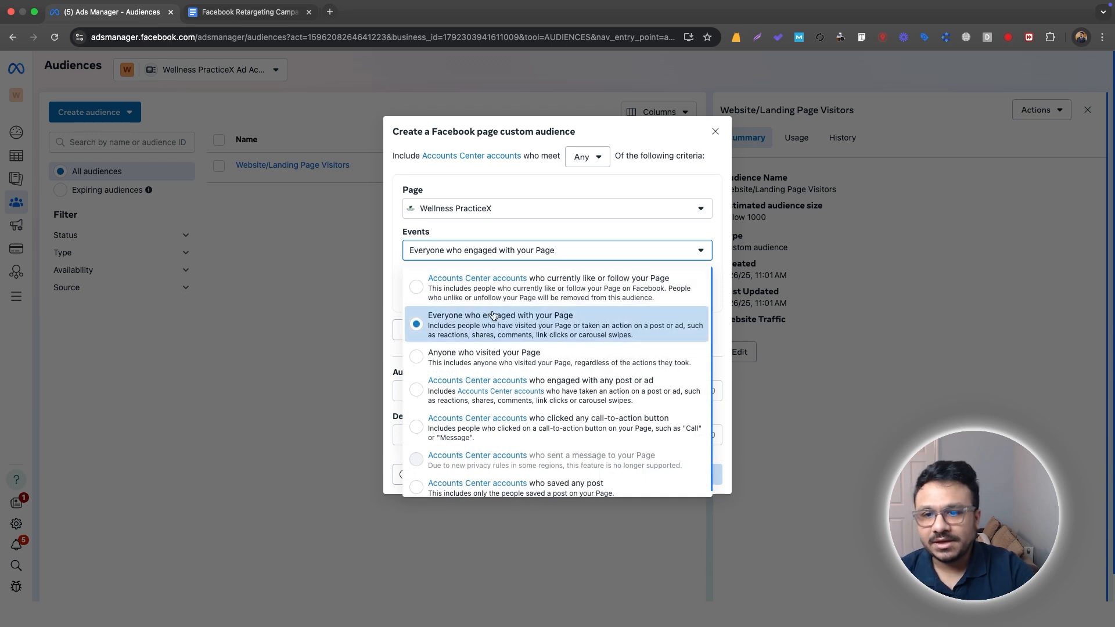
pyautogui.click(618, 227)
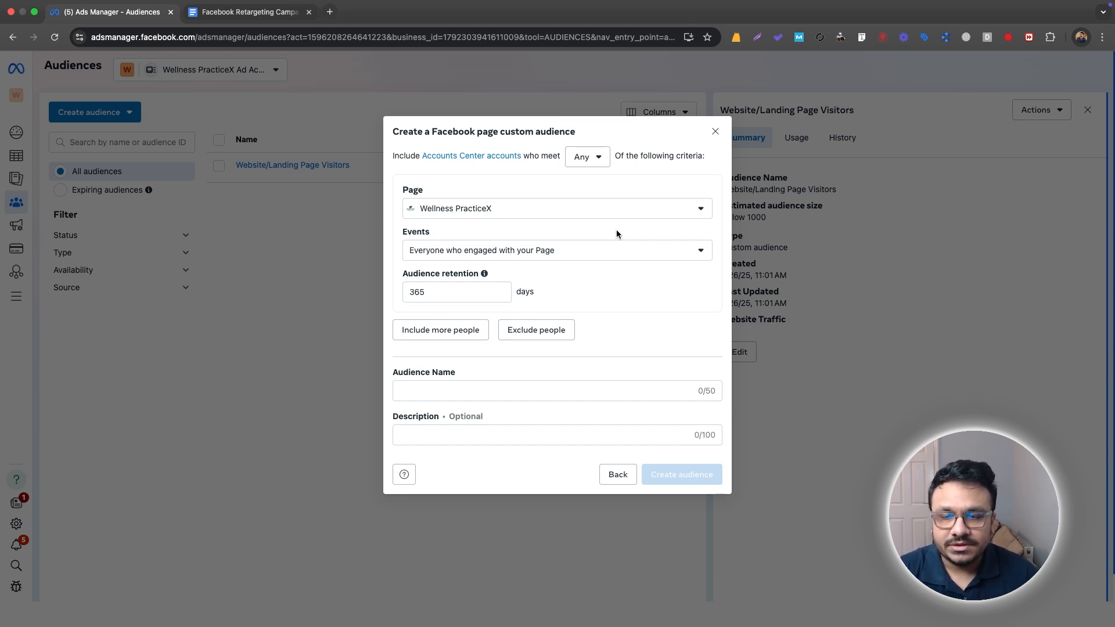
pyautogui.click(441, 289)
pyautogui.doubleClick(416, 290)
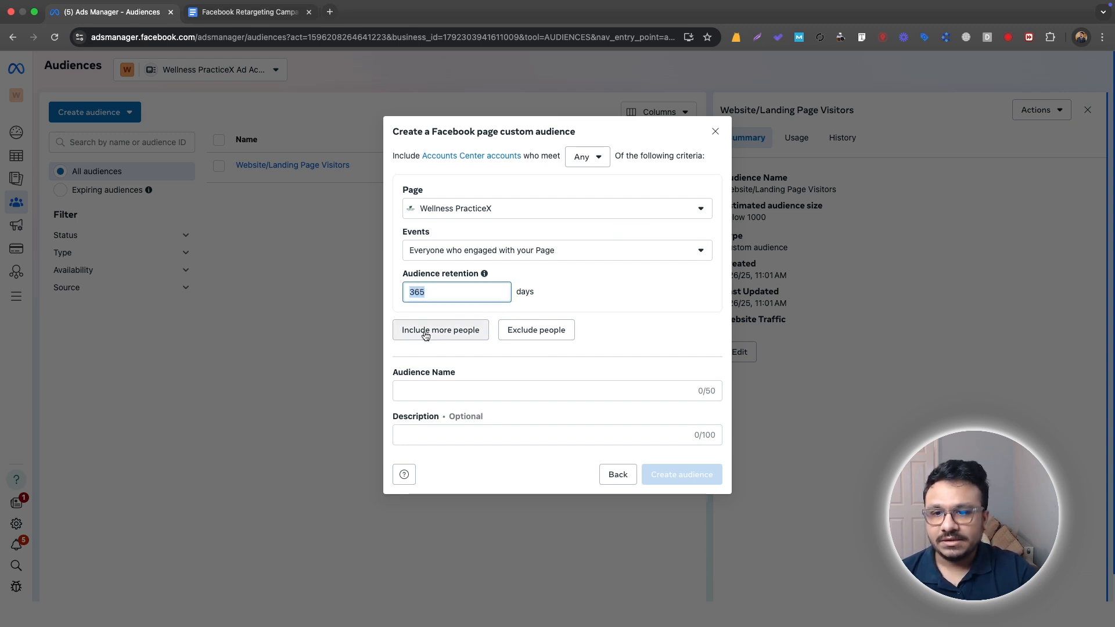
# Name the Facebook page custom audience "Facebook Engagers", create it, and dismiss the next-steps dialog.
pyautogui.click(484, 386)
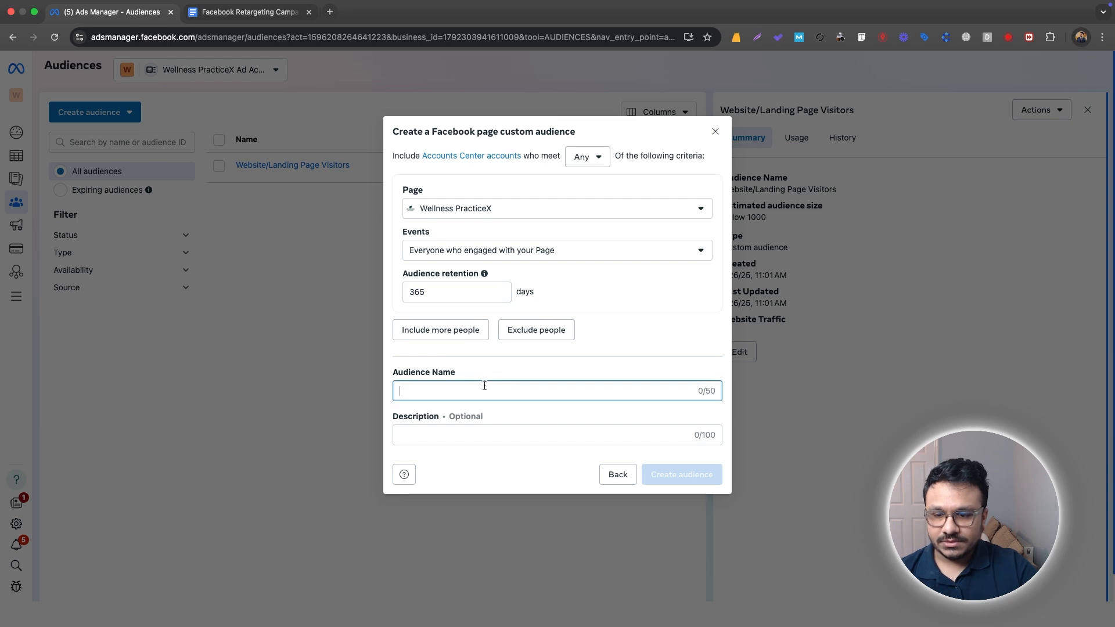
pyautogui.write('Facebook Vi')
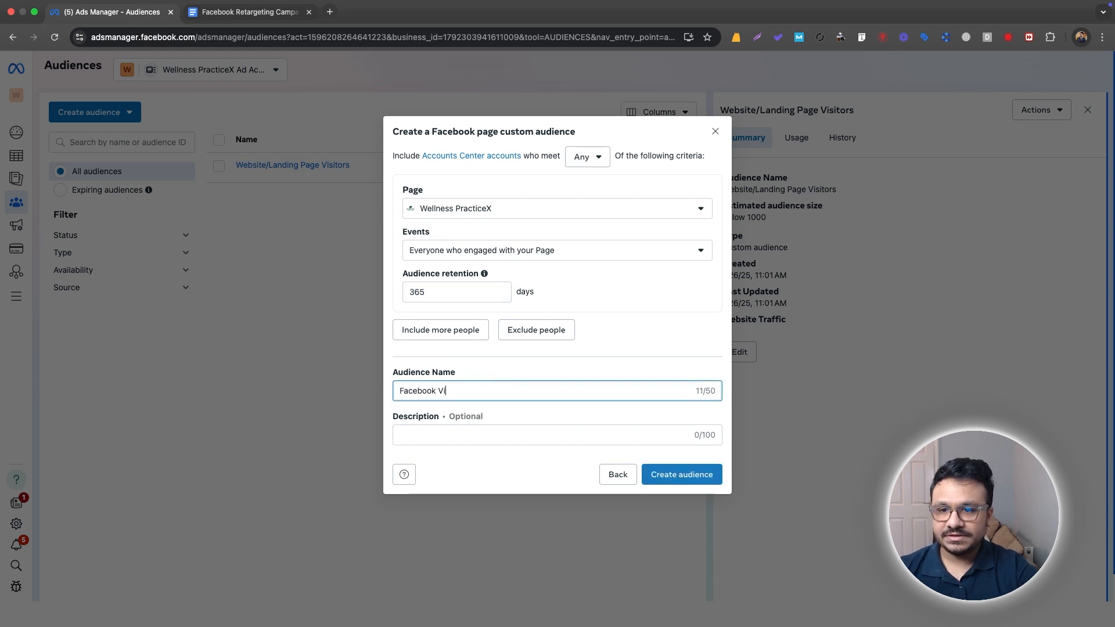
pyautogui.write('sito')
pyautogui.press('BackSpace')
pyautogui.press('BackSpace')
pyautogui.press('BackSpace')
pyautogui.press('BackSpace')
pyautogui.press('BackSpace')
pyautogui.press('BackSpace')
pyautogui.write('Engagers')
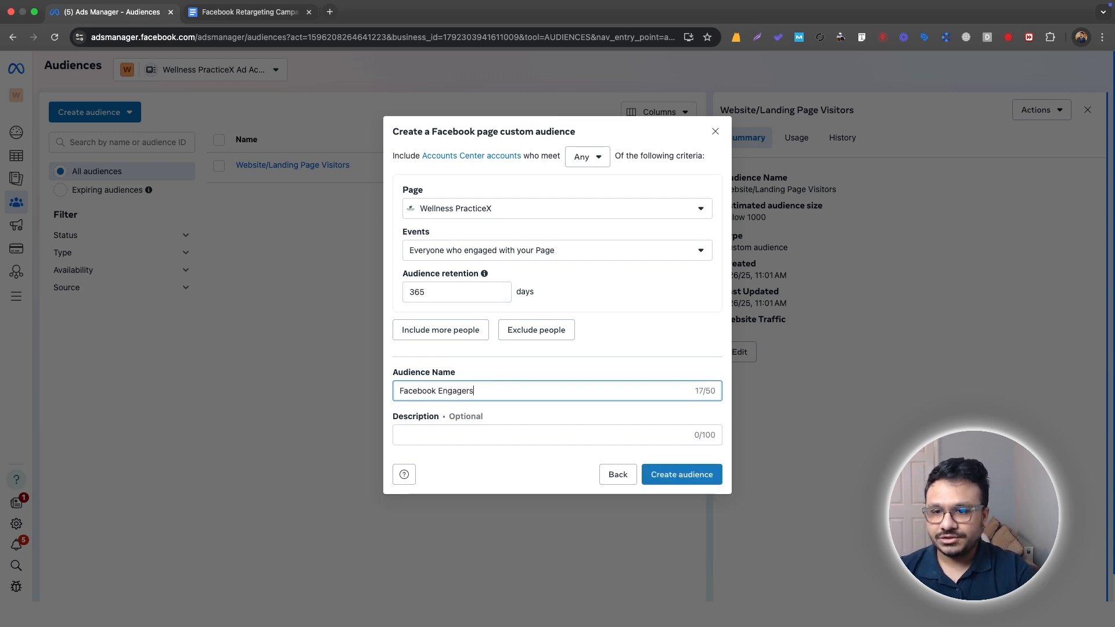
pyautogui.click(670, 474)
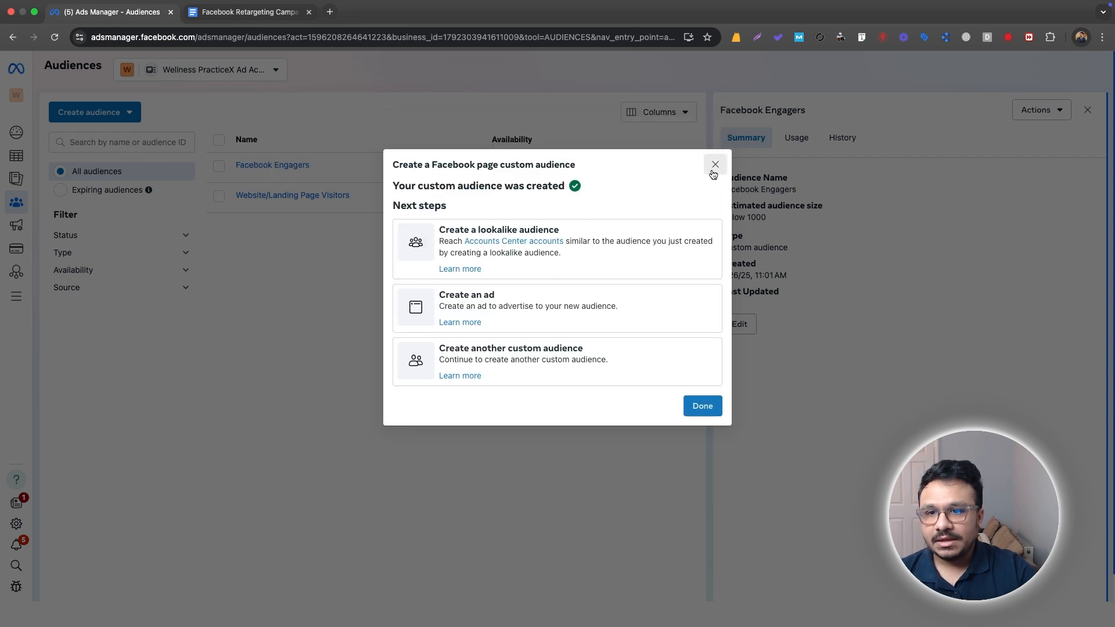
pyautogui.click(715, 164)
# Start a new custom audience using the Instagram account source.
pyautogui.click(121, 114)
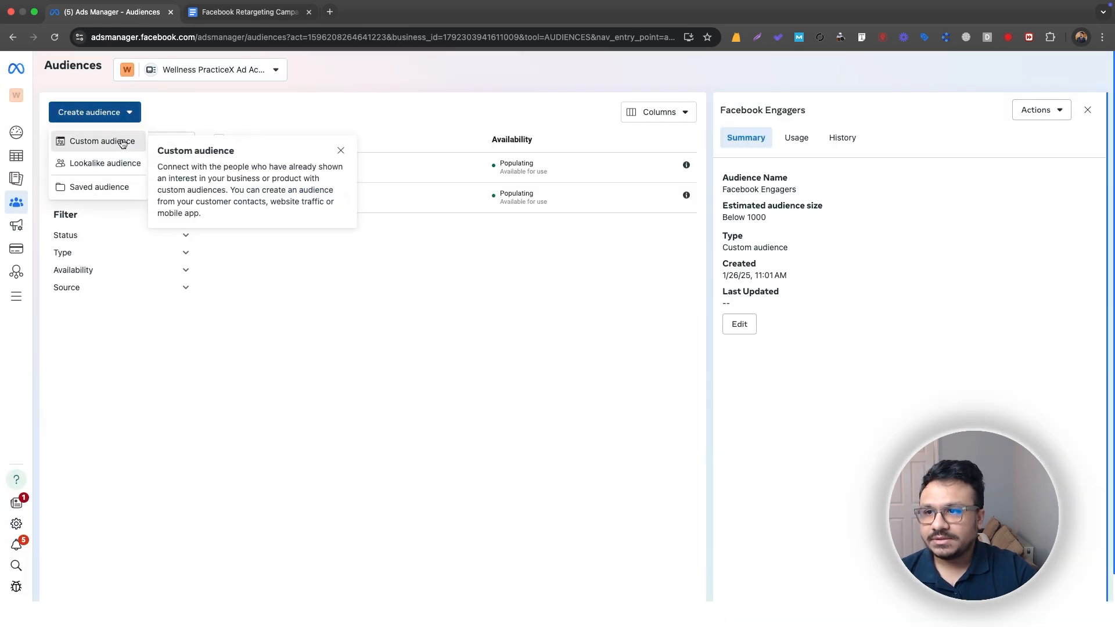
pyautogui.click(119, 141)
pyautogui.click(565, 318)
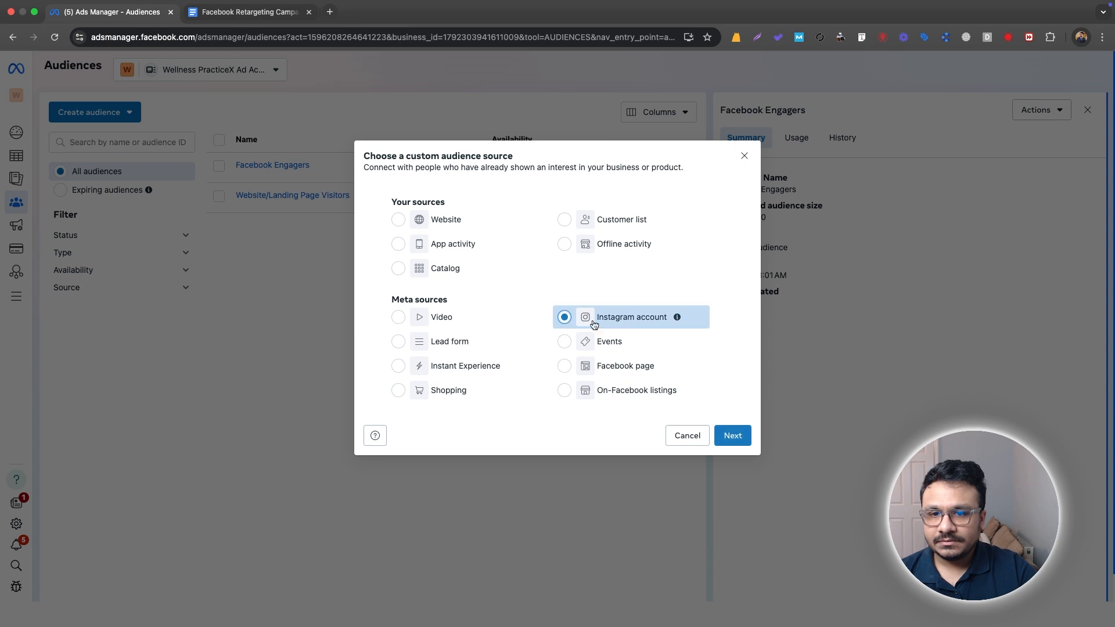
pyautogui.click(732, 436)
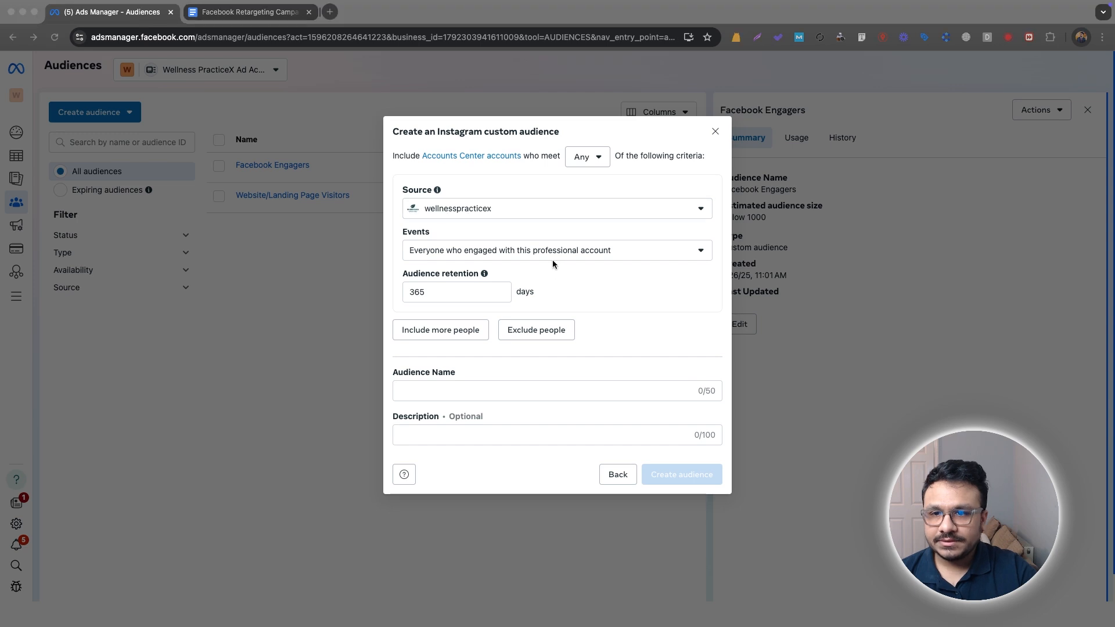
# Review the Instagram event options, choose Everyone who engaged with this professional account, and check the audience retention.
pyautogui.click(432, 254)
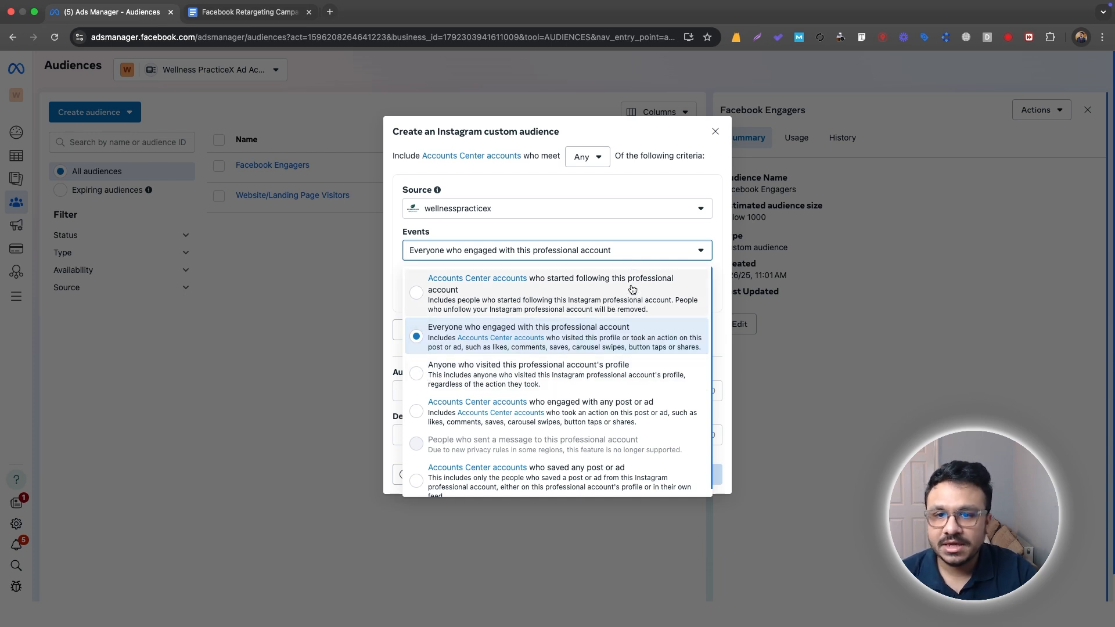
pyautogui.click(565, 333)
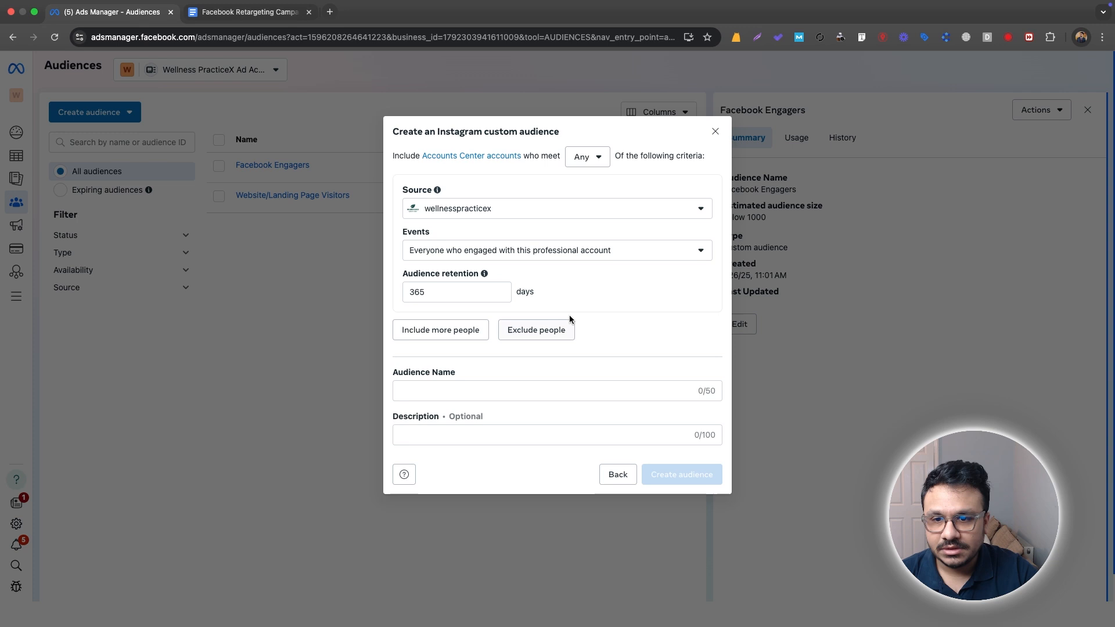
pyautogui.click(557, 260)
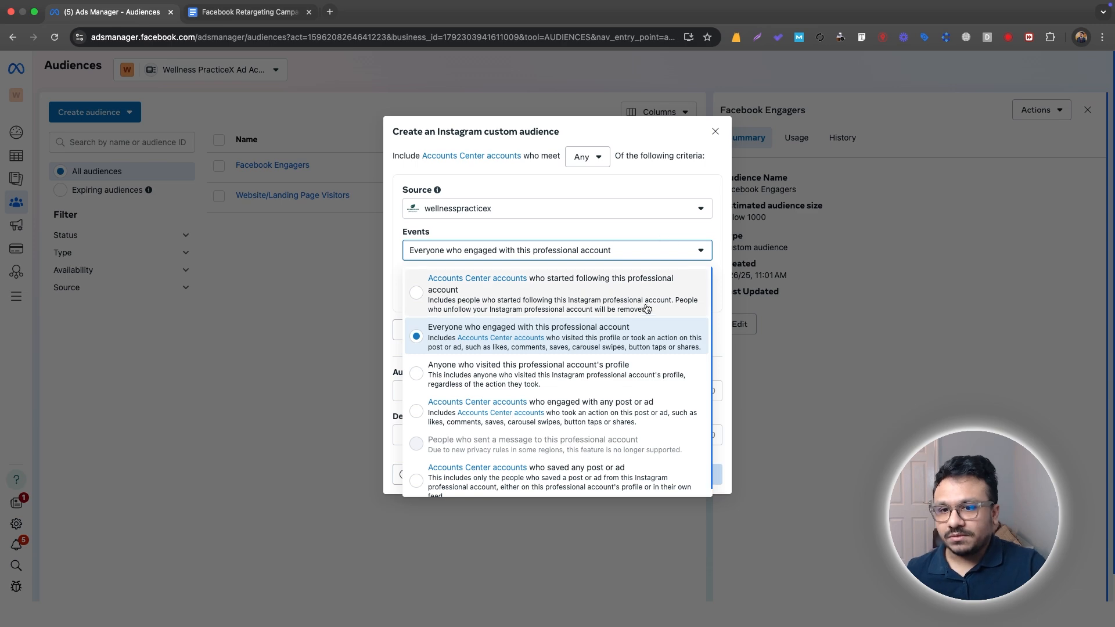
pyautogui.click(624, 335)
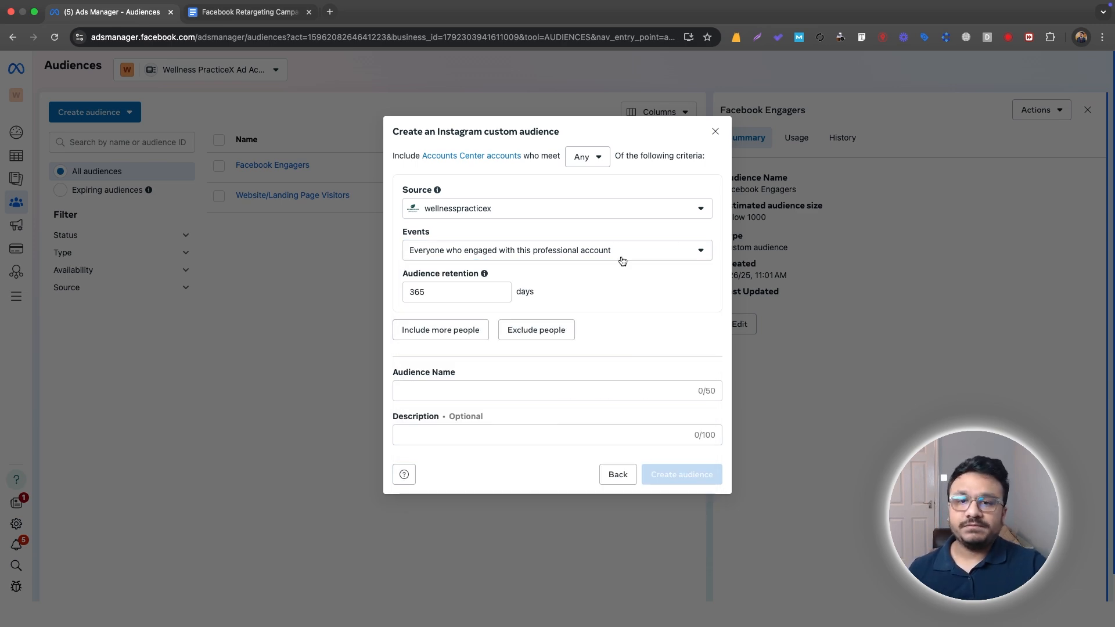
pyautogui.click(621, 255)
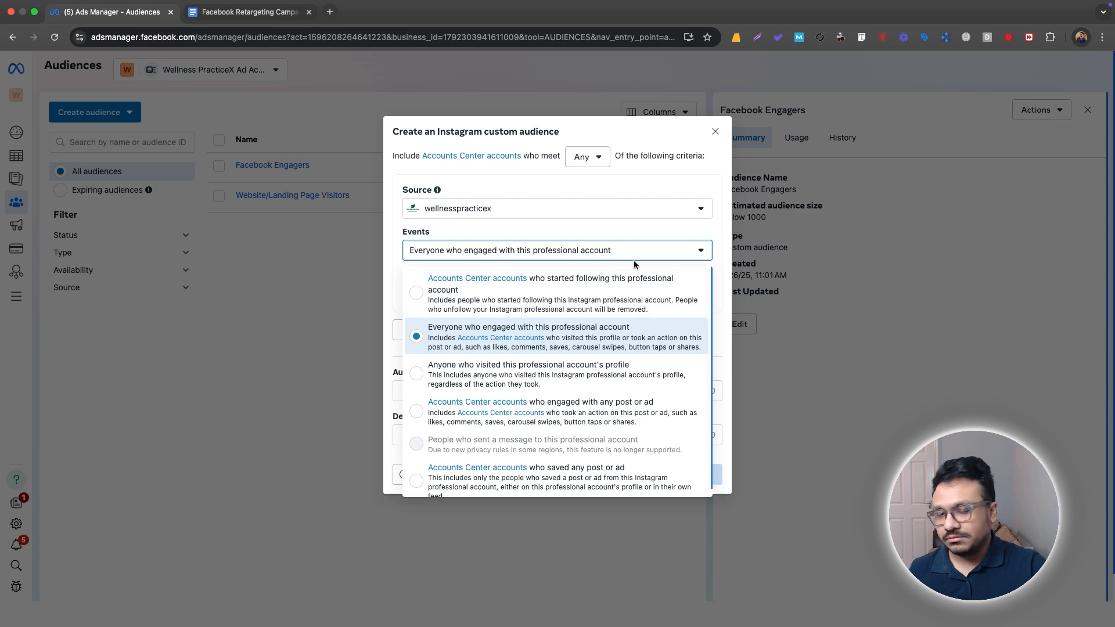
pyautogui.click(637, 235)
pyautogui.click(611, 255)
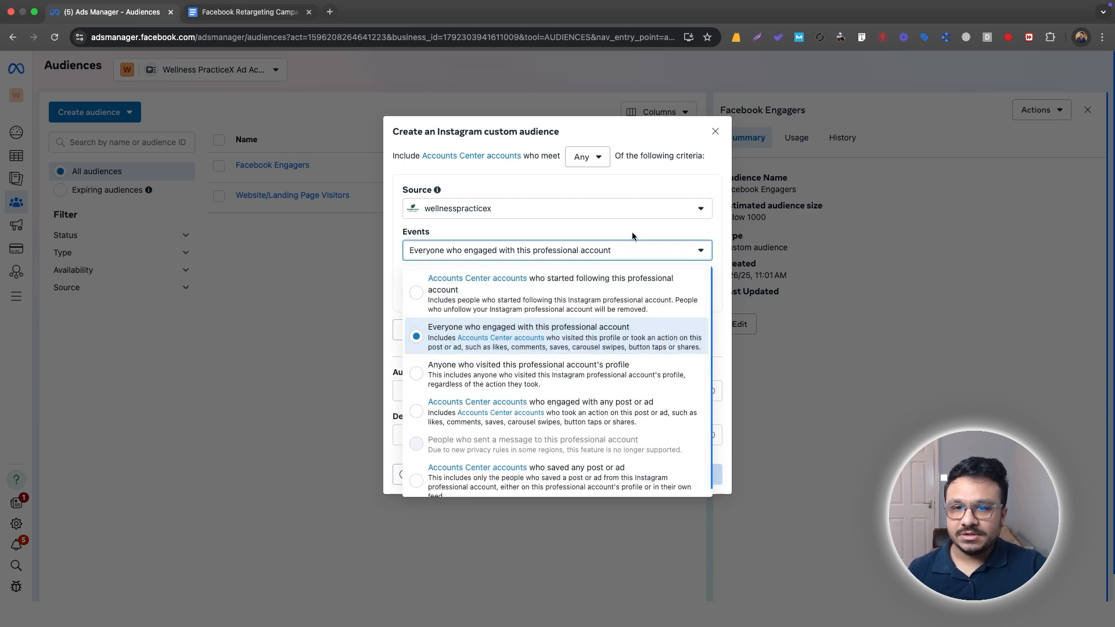
pyautogui.click(538, 328)
pyautogui.moveTo(459, 292); pyautogui.dragTo(407, 291)
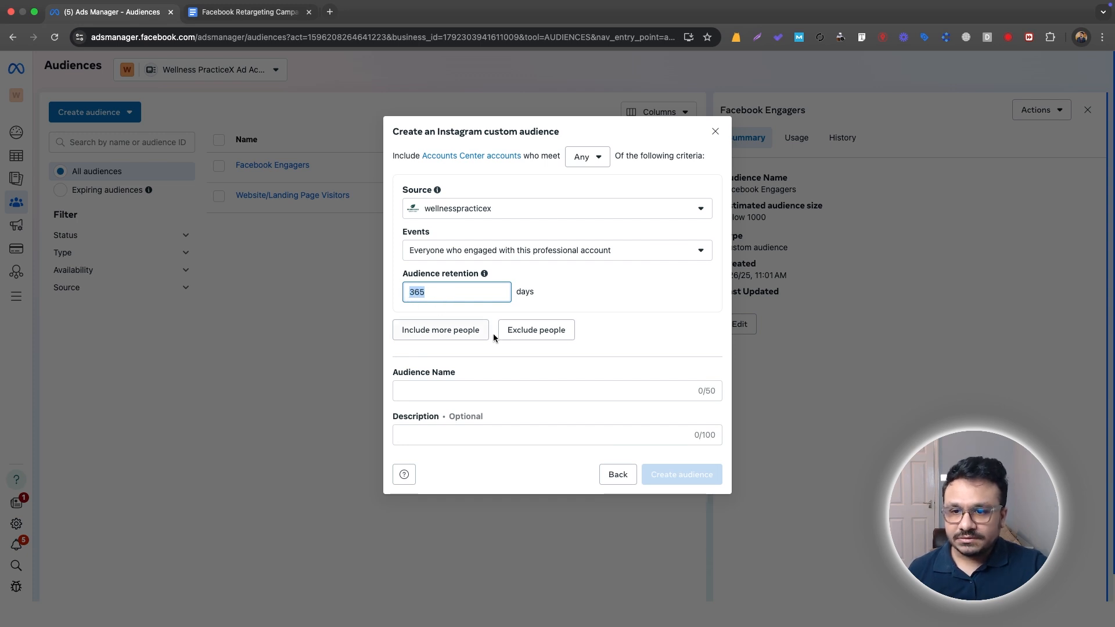
# Name the Instagram custom audience "Instagram Engagers", create it, and dismiss the next-steps dialog.
pyautogui.click(475, 390)
pyautogui.write('Insta')
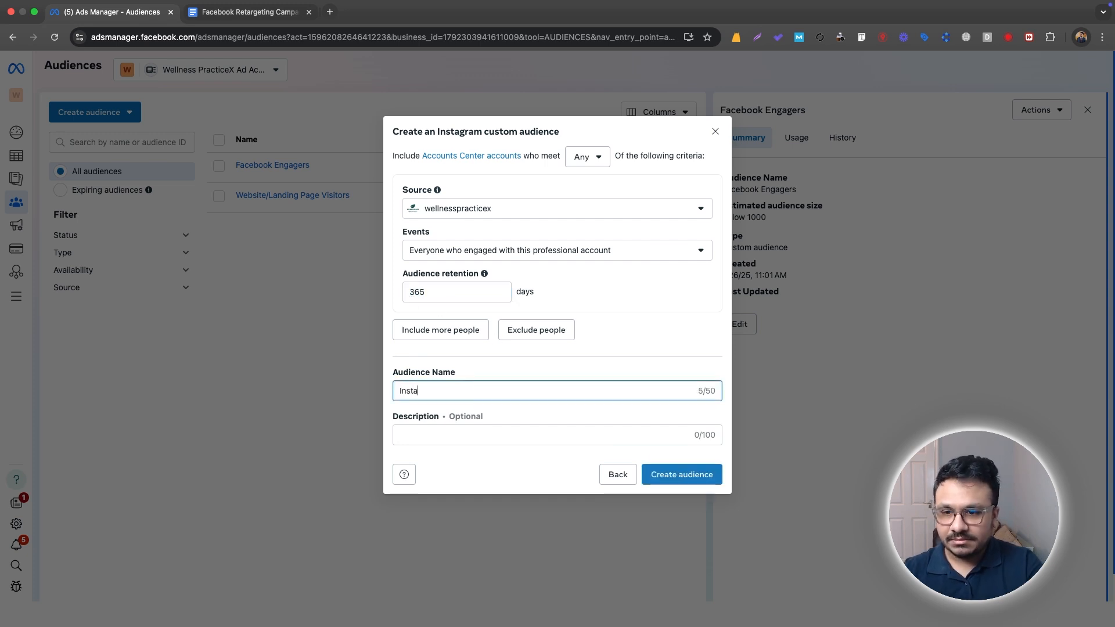
pyautogui.write('gram Engagers')
pyautogui.click(656, 475)
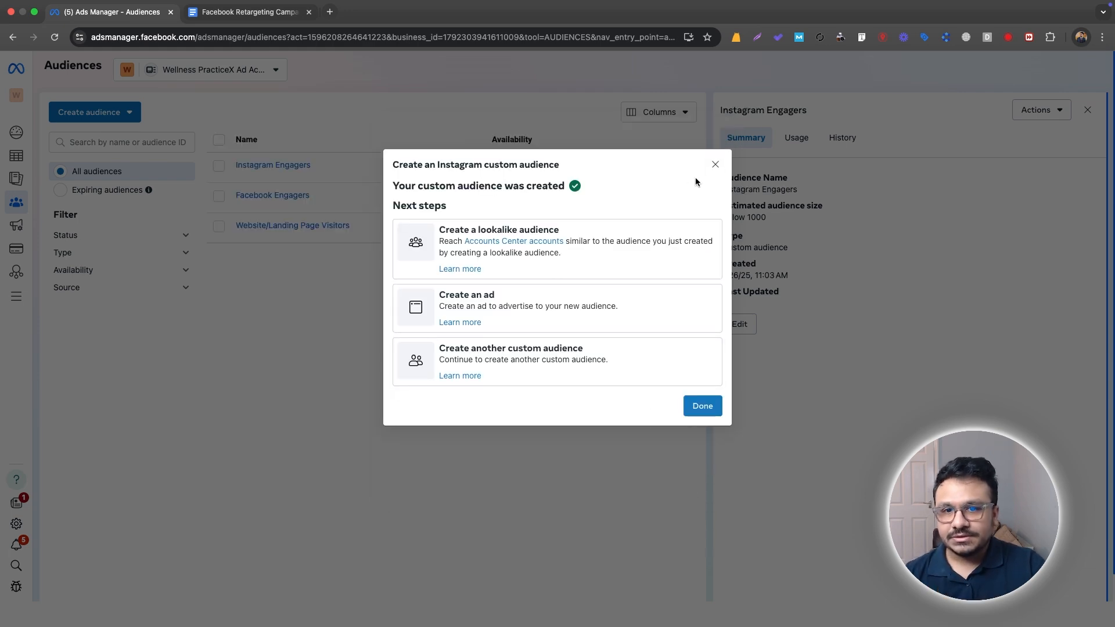
pyautogui.click(714, 162)
# Check the video viewers entry in the audience plan document, and start a custom audience in Ads Manager using the Video source.
pyautogui.click(249, 12)
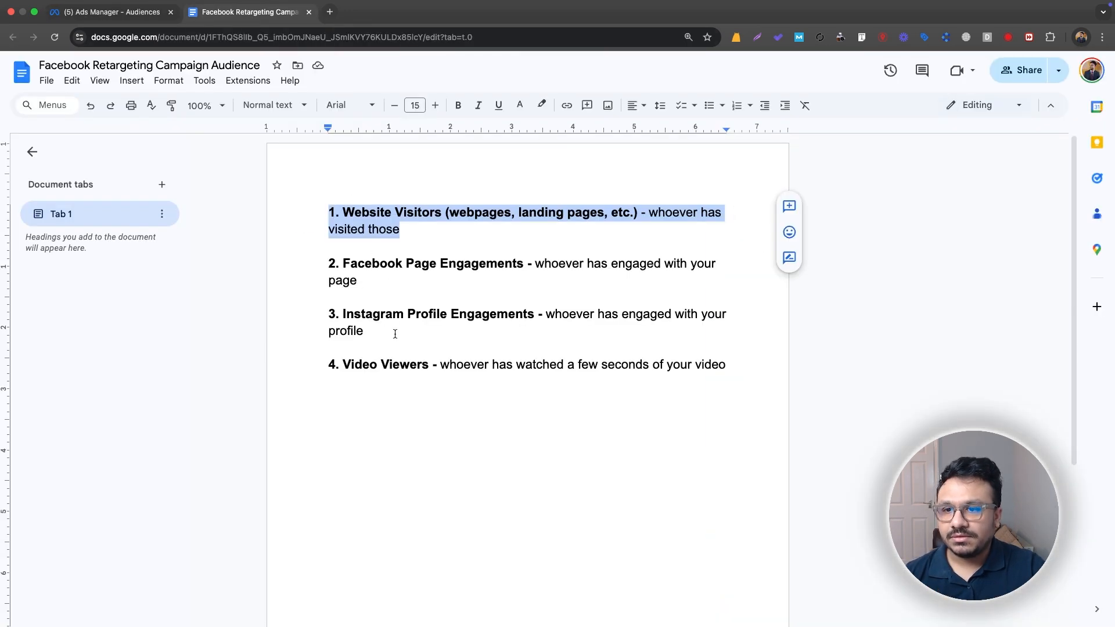
pyautogui.click(436, 373)
pyautogui.click(110, 20)
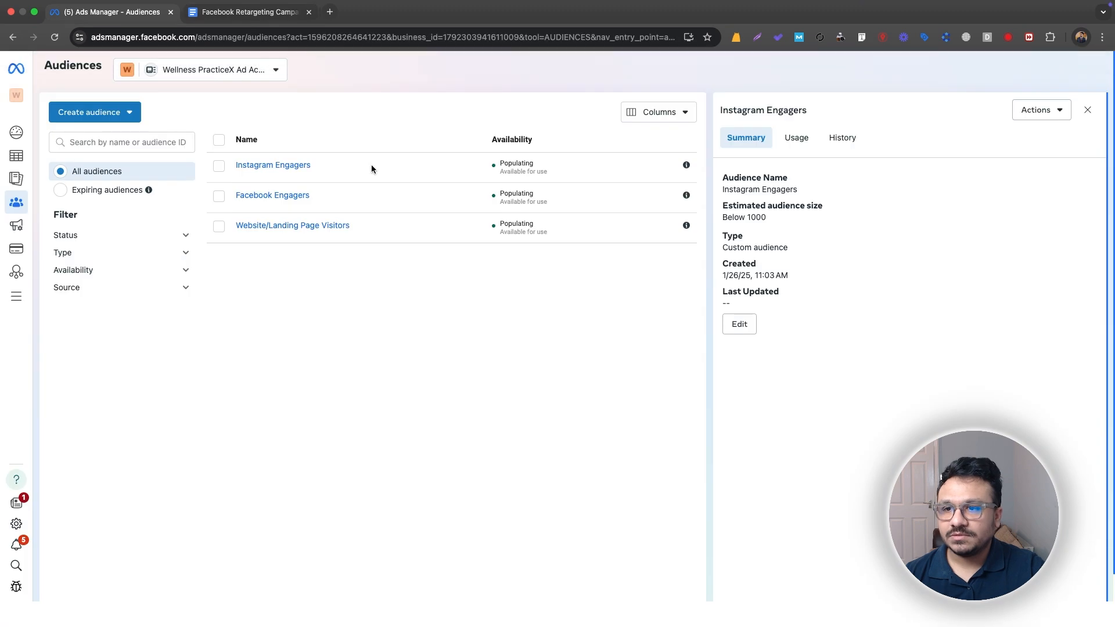
pyautogui.click(93, 112)
pyautogui.click(116, 142)
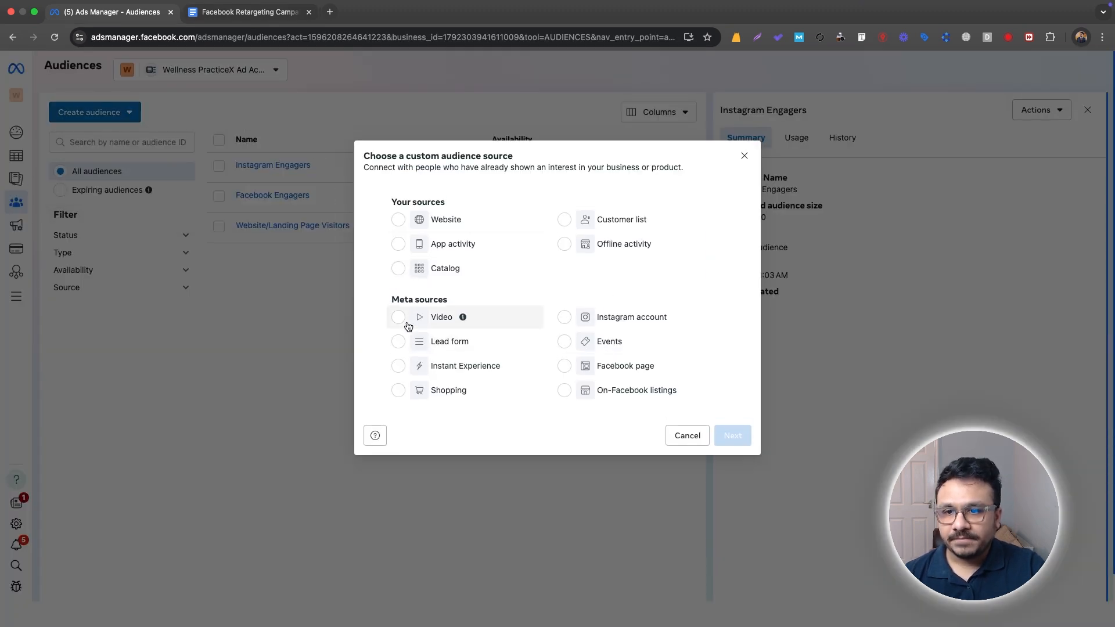
pyautogui.click(471, 316)
pyautogui.click(732, 435)
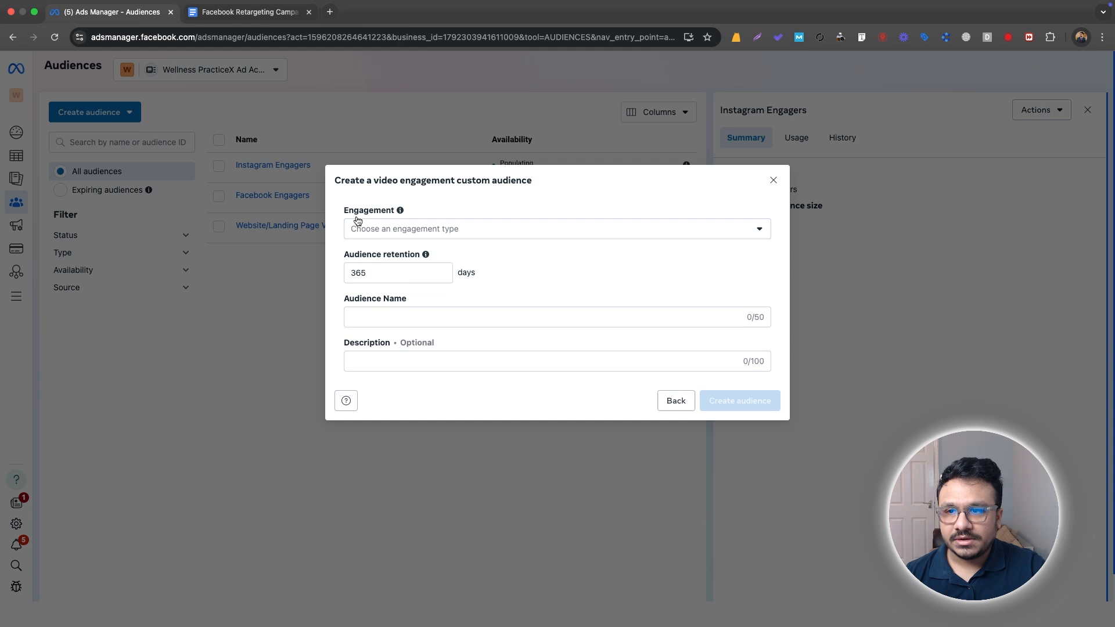
# Choose people who have viewed at least 3 seconds of your video as the engagement type, and check the audience retention.
pyautogui.click(394, 231)
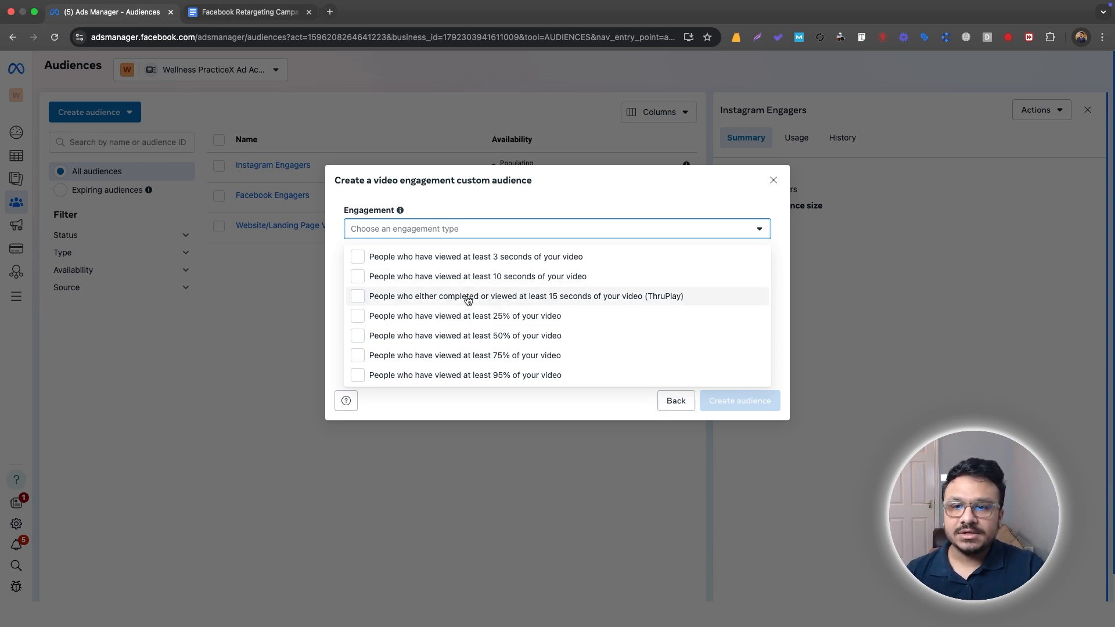
pyautogui.click(360, 258)
pyautogui.click(589, 203)
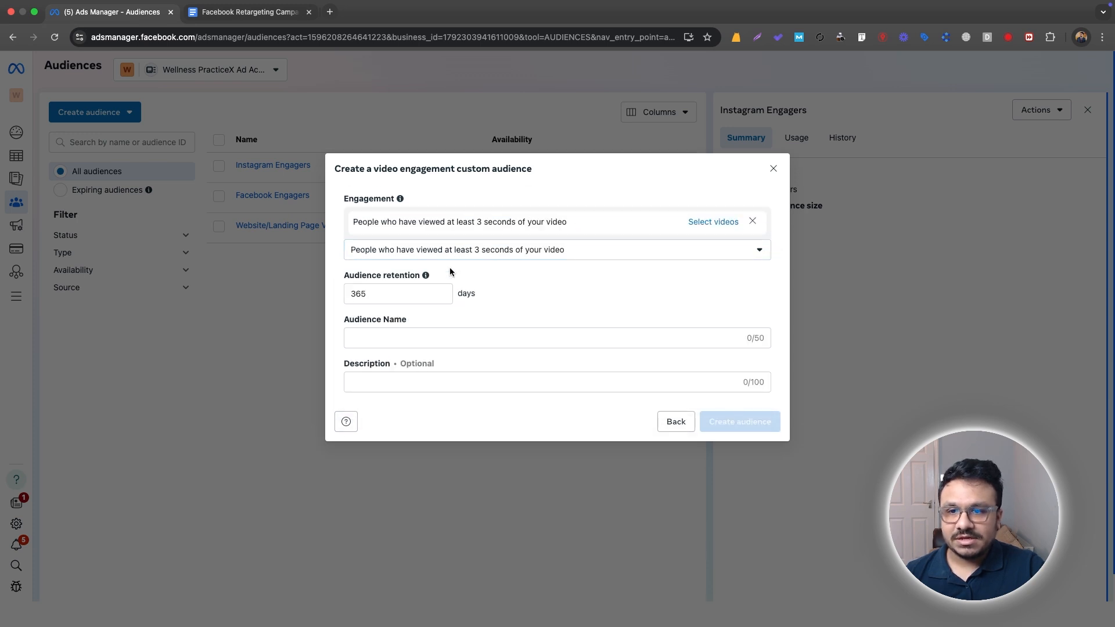
pyautogui.click(382, 296)
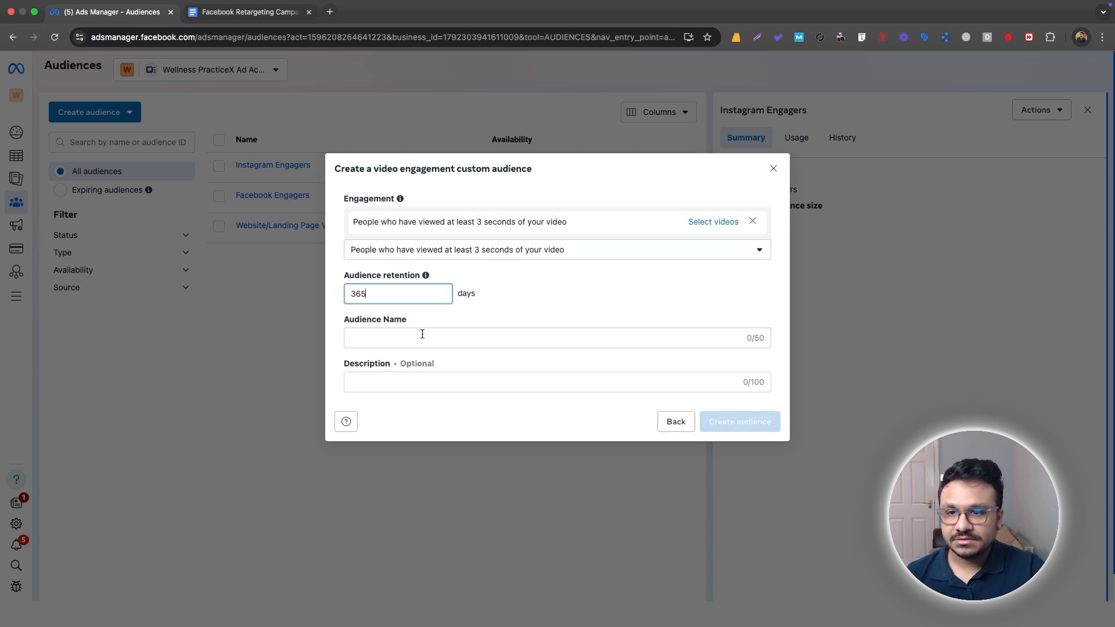
# Select the first three videos from the Wellness PracticeX Facebook page as the engagement videos and confirm the selection.
pyautogui.click(727, 223)
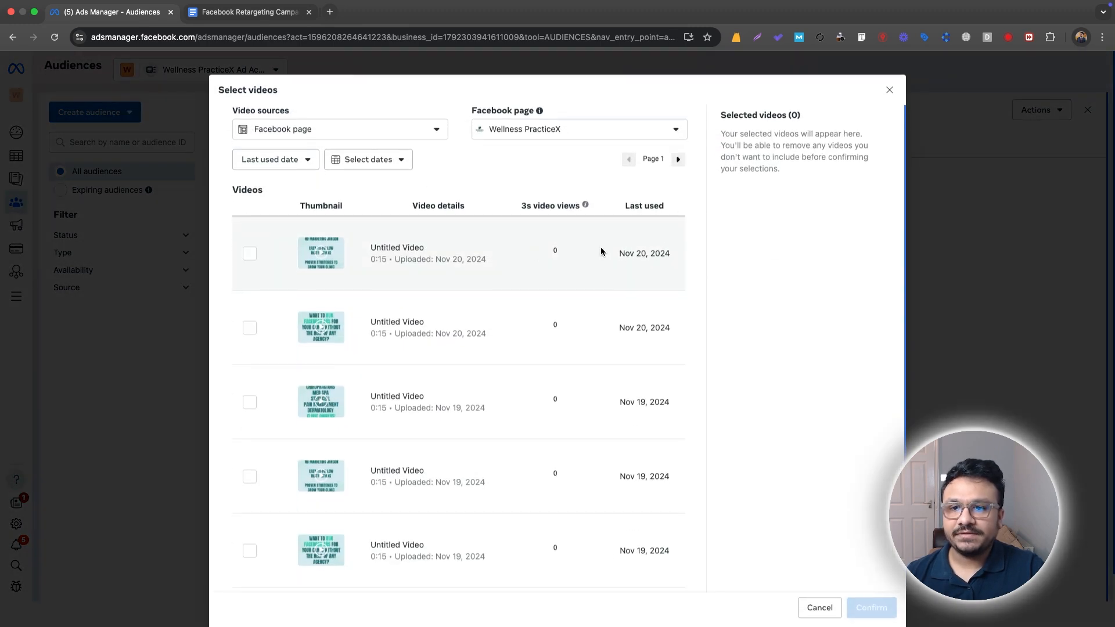
pyautogui.click(250, 253)
pyautogui.click(250, 327)
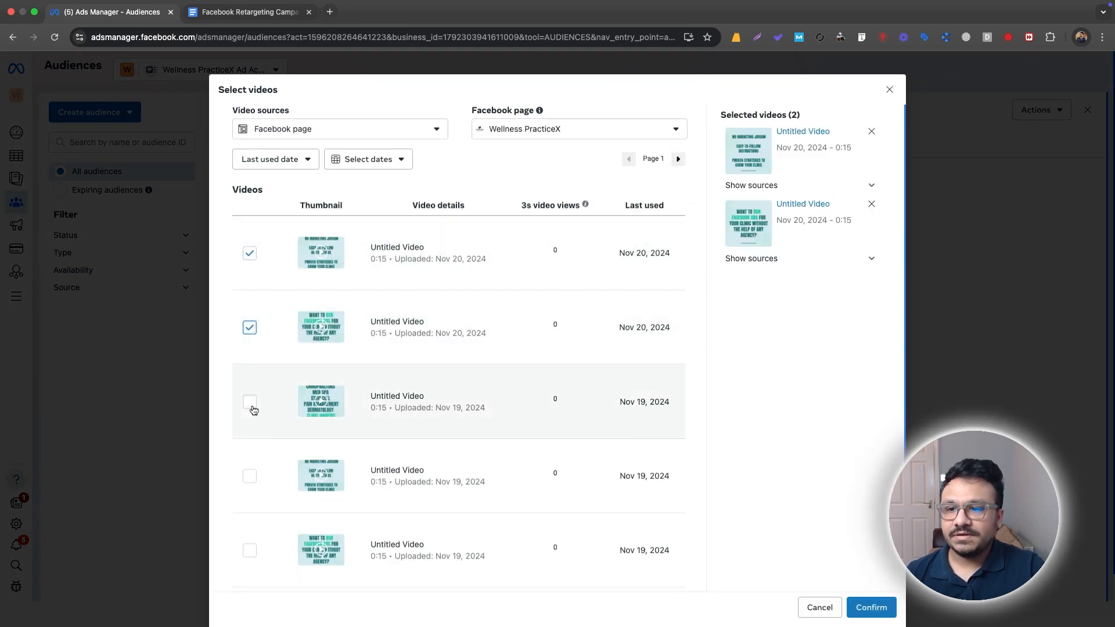
pyautogui.click(249, 402)
pyautogui.scroll(-2, 286, 368)
pyautogui.click(869, 604)
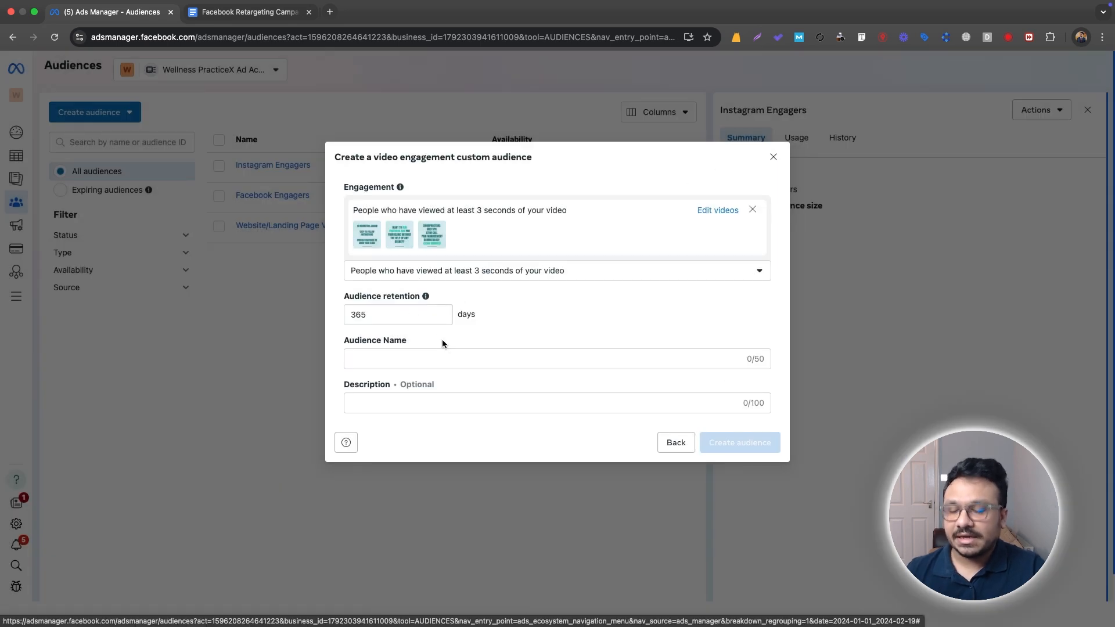
# Name the video audience "3 Second Video Viewers", create it, and dismiss the next-steps dialog.
pyautogui.click(442, 351)
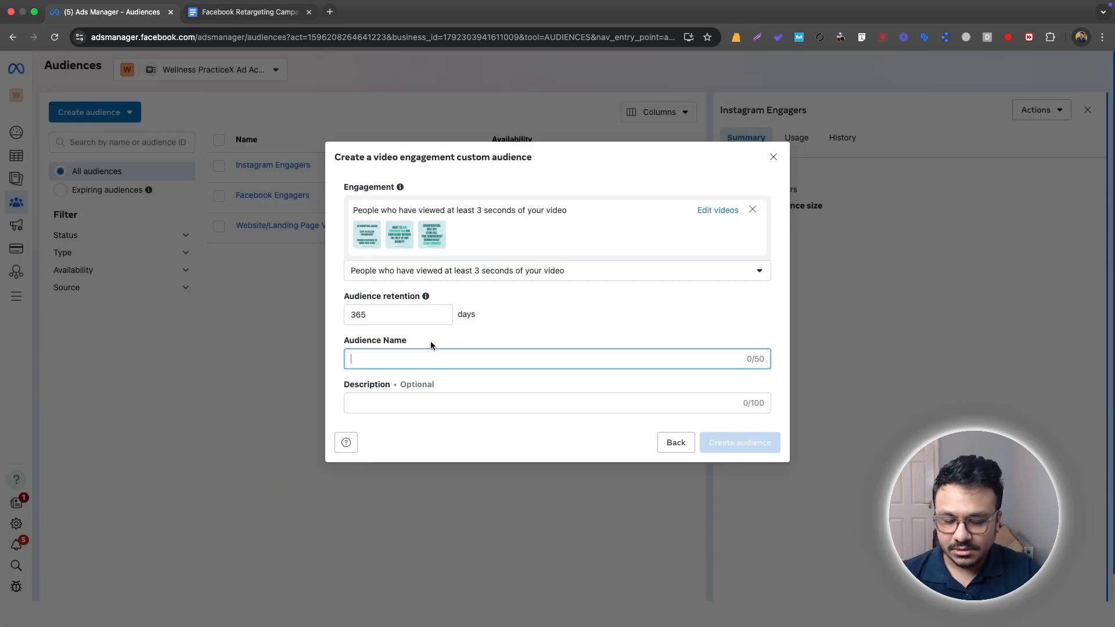
pyautogui.write('Video')
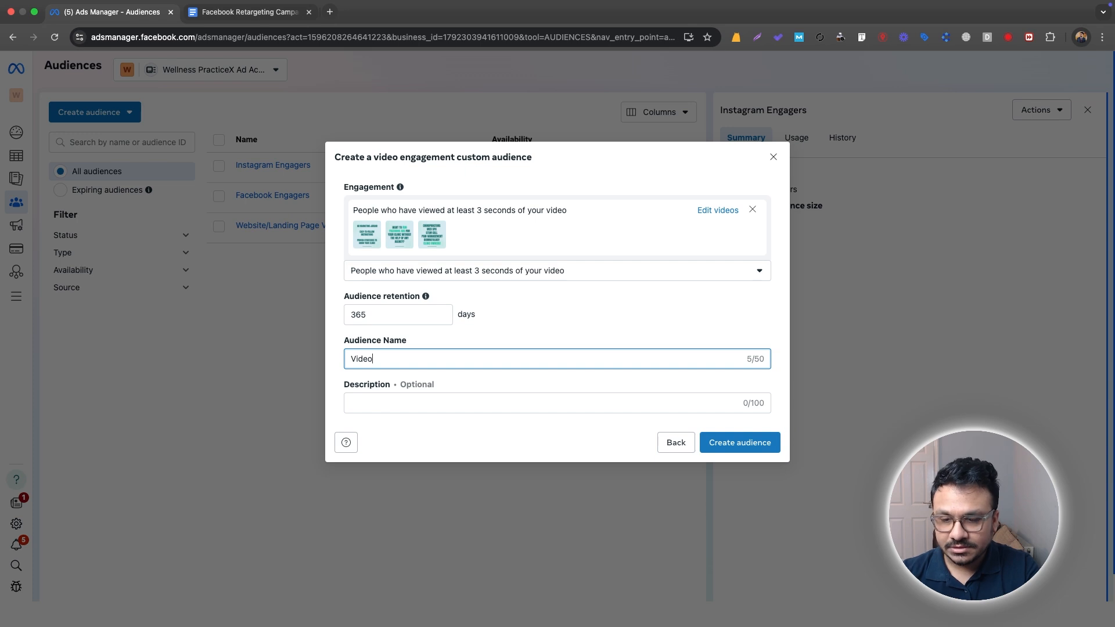
pyautogui.write(' Viewers')
pyautogui.press('super+Left')
pyautogui.write('3 Second')
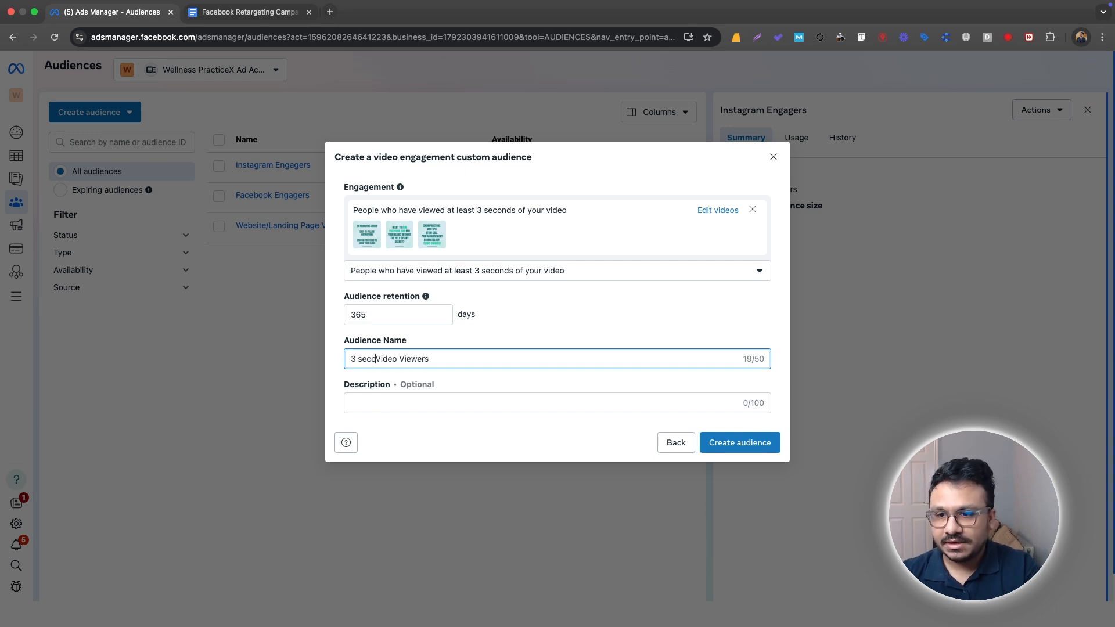
pyautogui.click(741, 446)
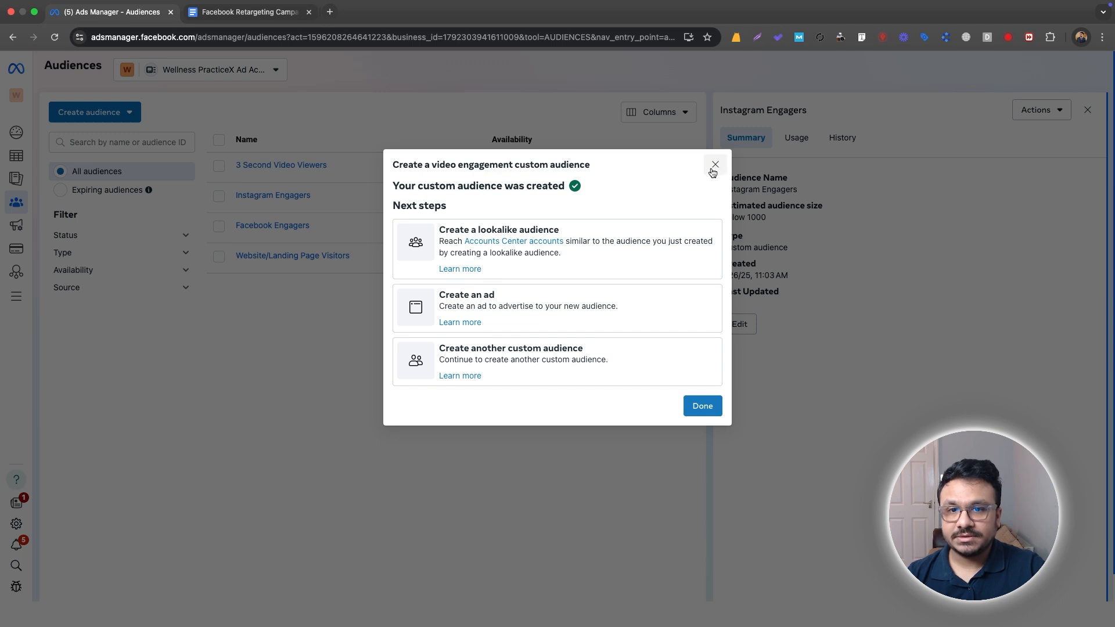
pyautogui.click(713, 169)
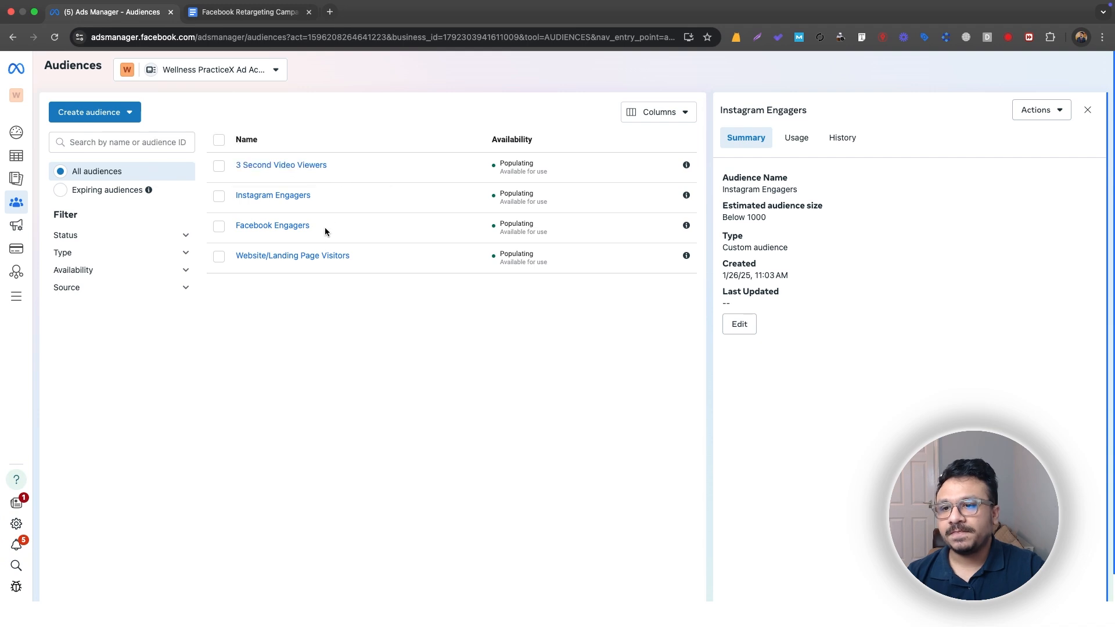
# Review all four audience types in the retargeting audience plan document against the audiences created.
pyautogui.click(348, 28)
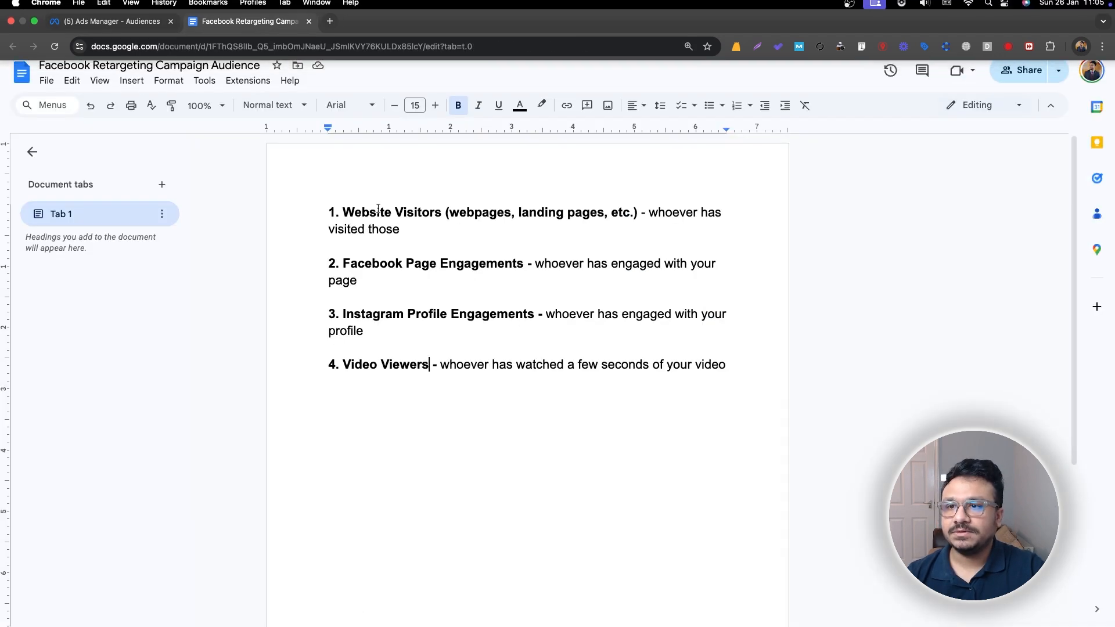
pyautogui.moveTo(340, 205); pyautogui.dragTo(469, 208)
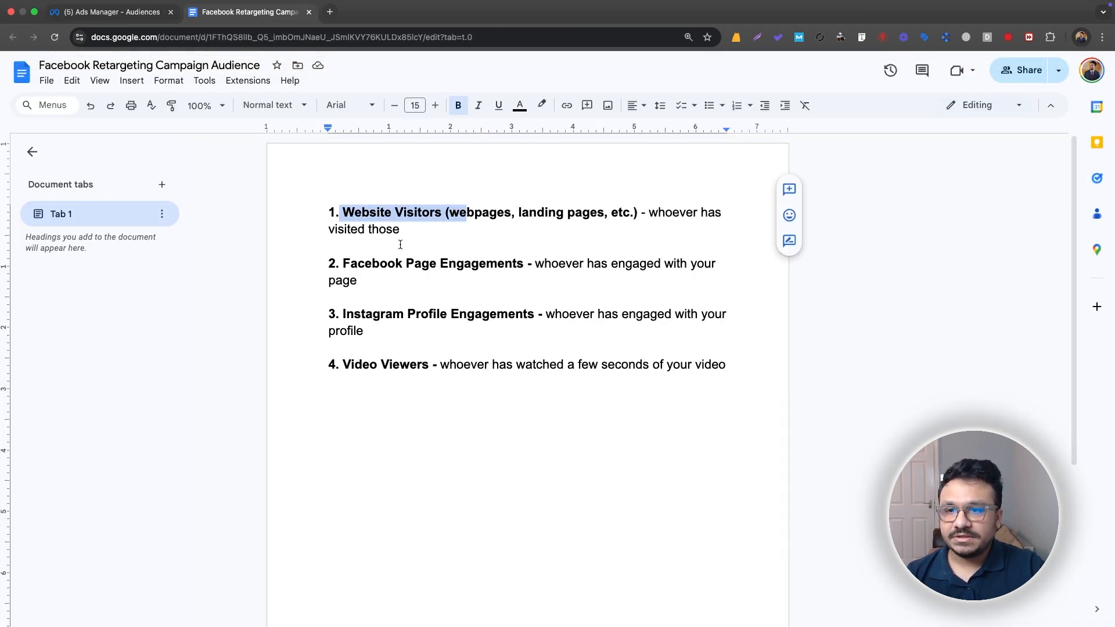
pyautogui.moveTo(342, 263); pyautogui.dragTo(523, 265)
pyautogui.moveTo(345, 318); pyautogui.dragTo(540, 318)
pyautogui.moveTo(344, 364); pyautogui.dragTo(413, 364)
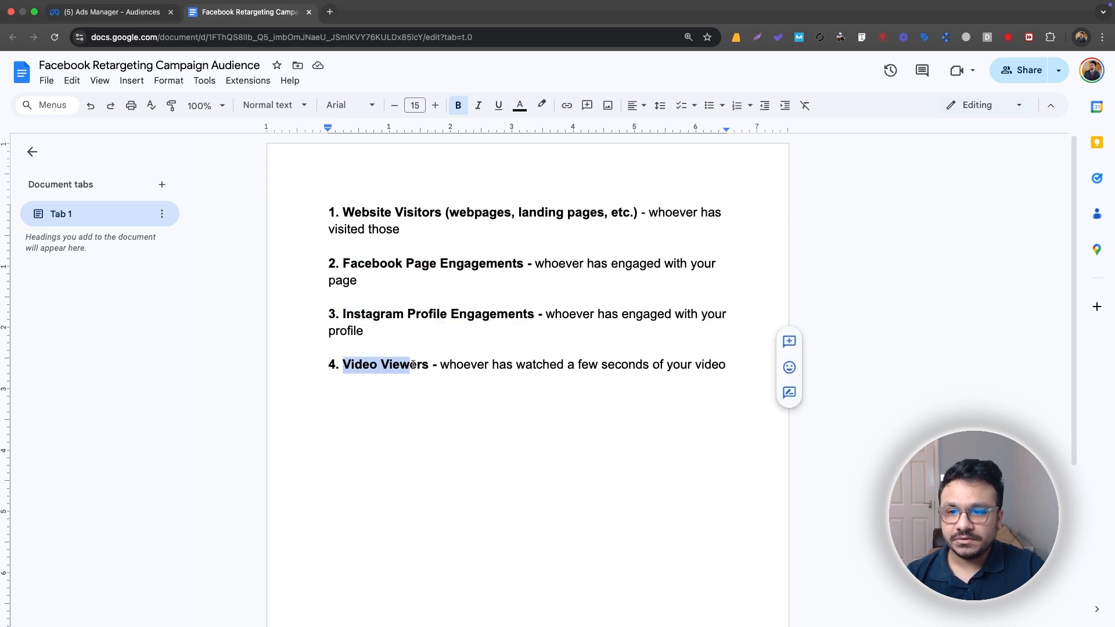
pyautogui.moveTo(695, 366); pyautogui.dragTo(260, 169)
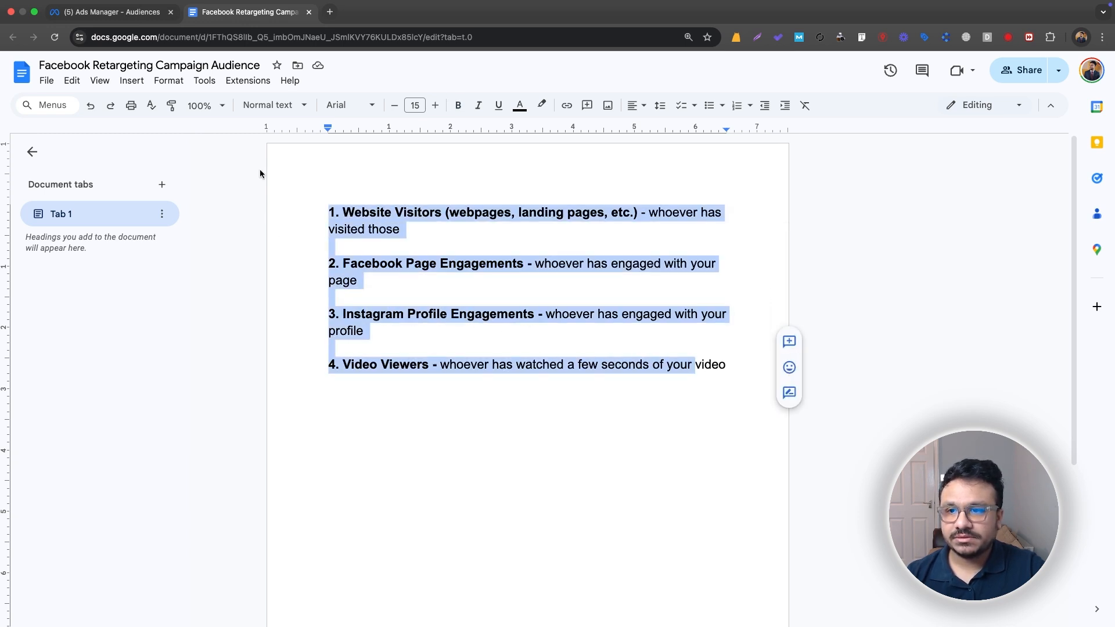
# Return to Ads Manager and create a new campaign with the Leads objective and the manual leads campaign setup.
pyautogui.click(110, 11)
pyautogui.click(17, 159)
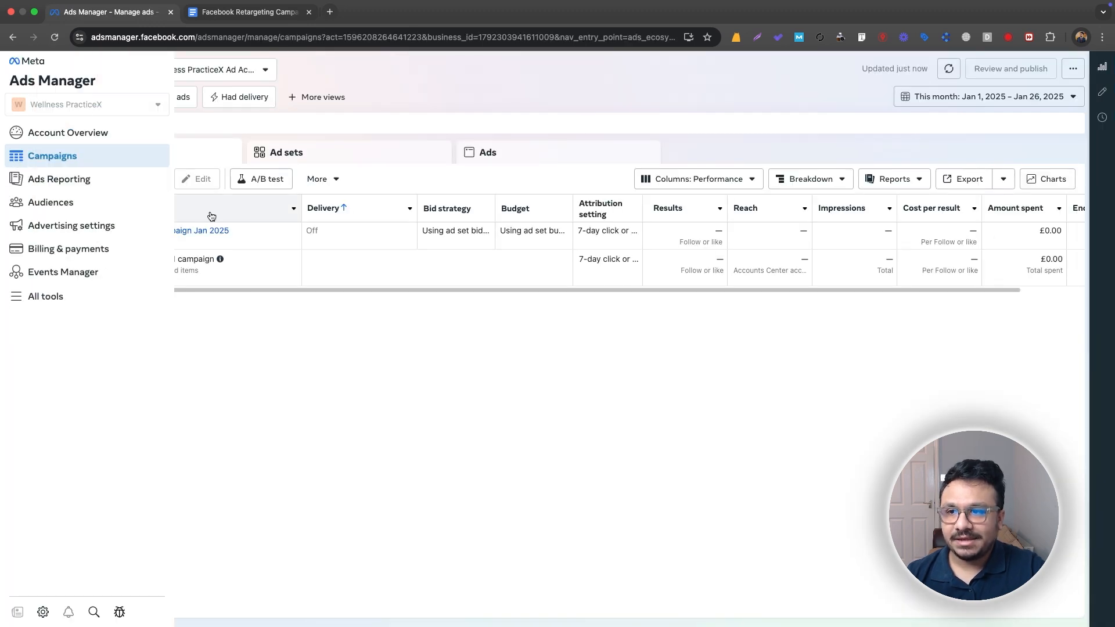
pyautogui.click(68, 183)
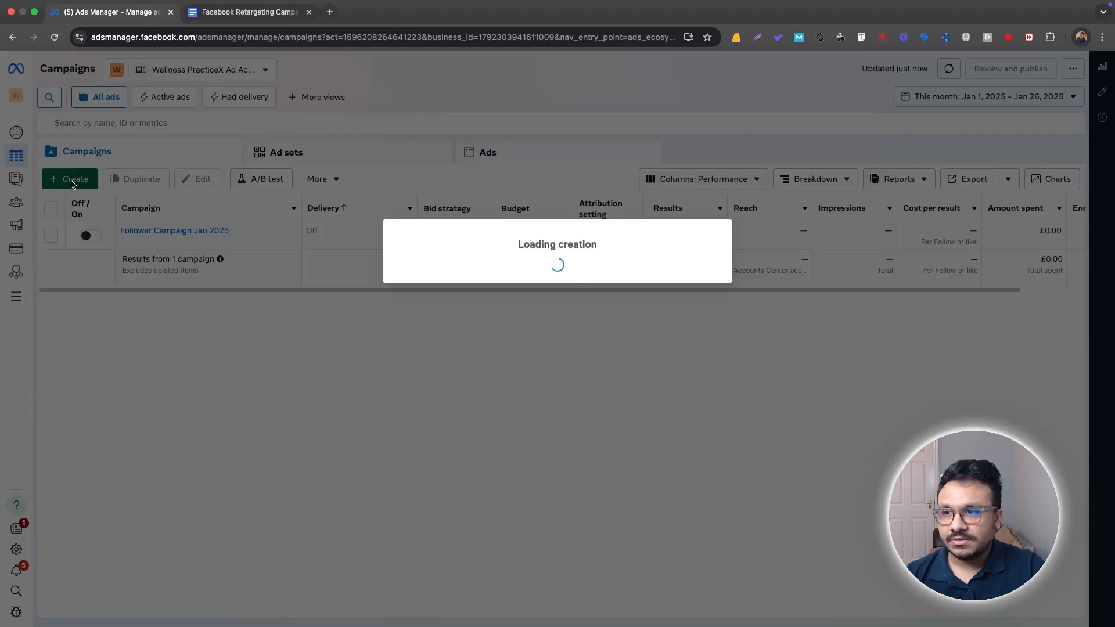
pyautogui.click(410, 315)
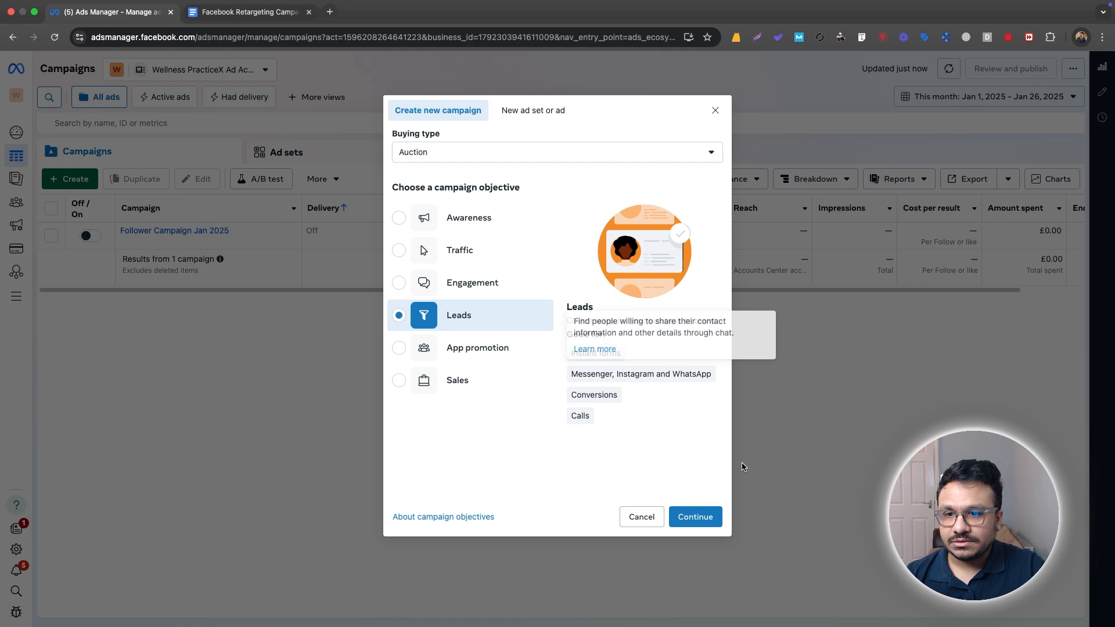
pyautogui.click(710, 517)
pyautogui.click(463, 348)
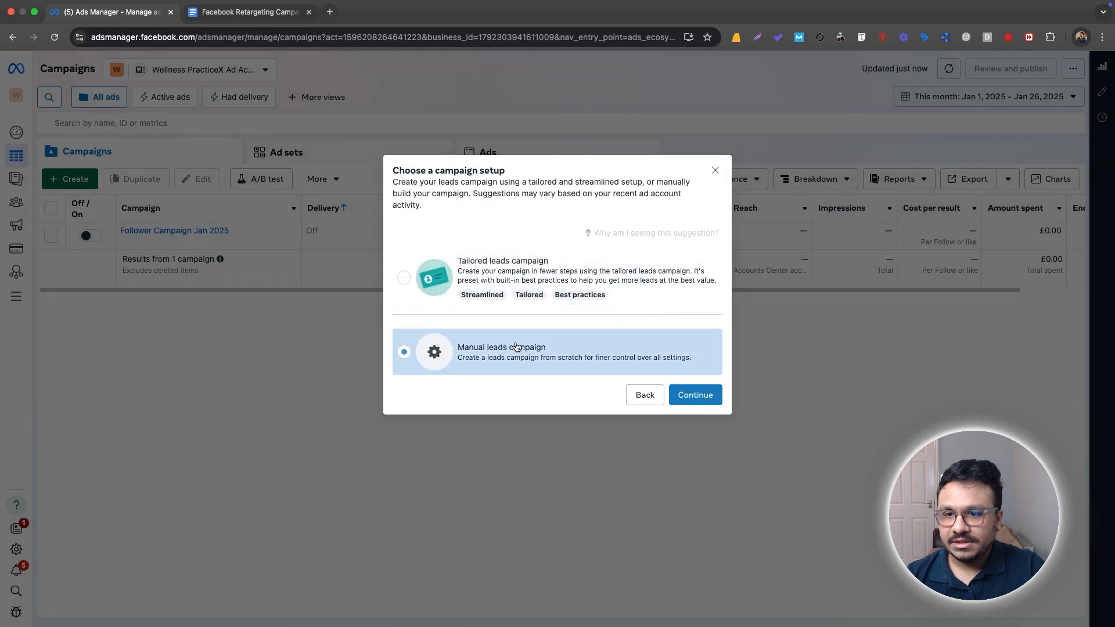
pyautogui.click(676, 398)
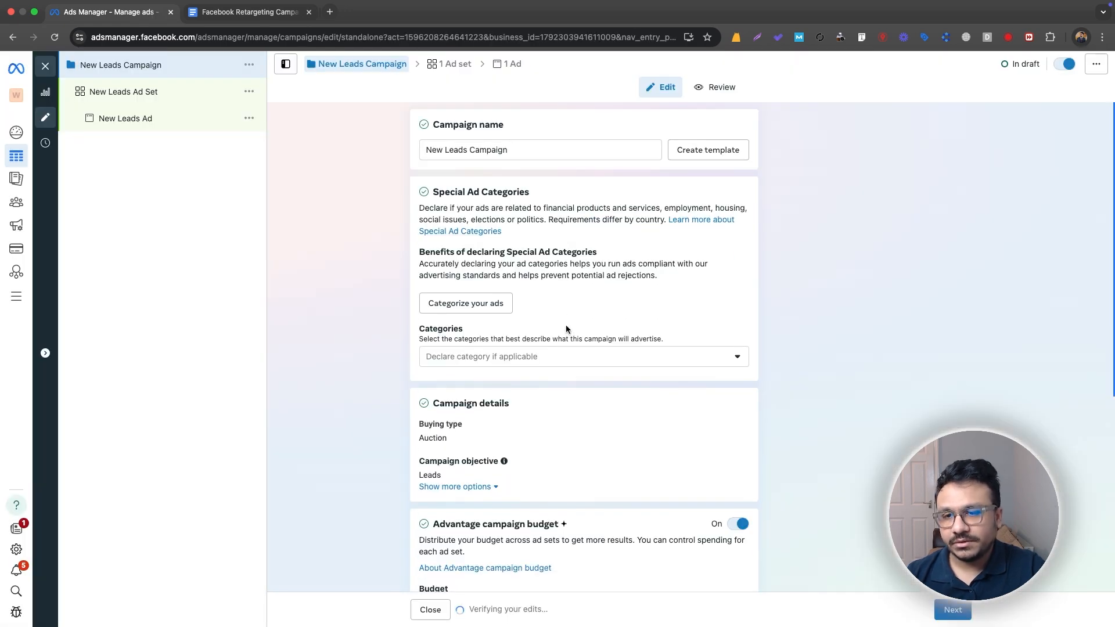
# Turn off Advantage campaign budget for the new leads campaign and continue to its ad set.
pyautogui.scroll(-5, 510, 303)
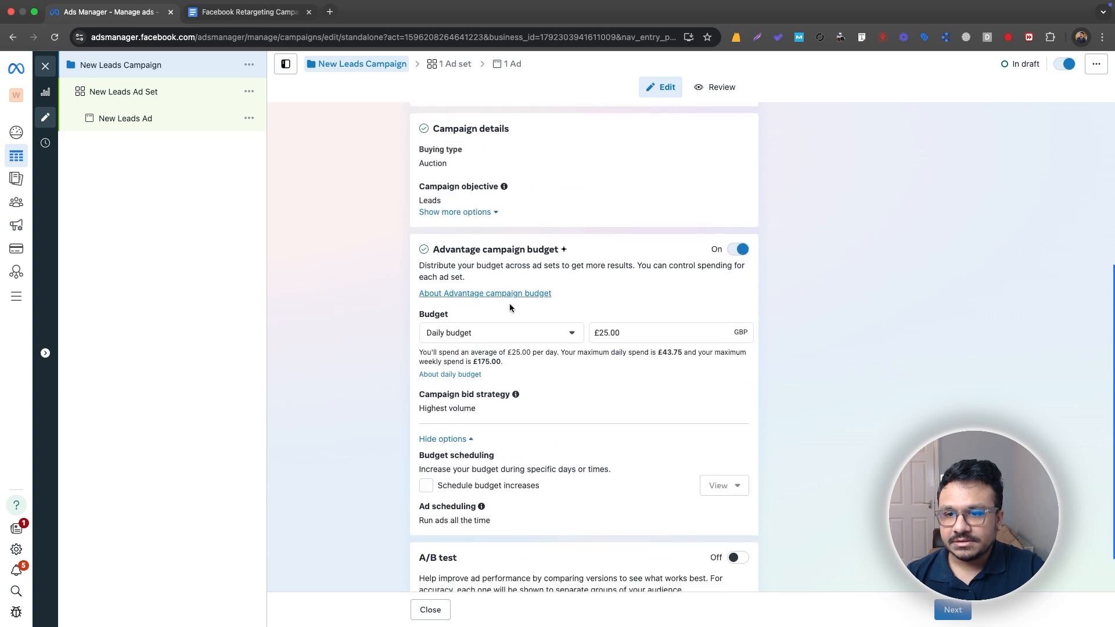
pyautogui.scroll(2, 613, 299)
pyautogui.scroll(3, 613, 299)
pyautogui.click(735, 471)
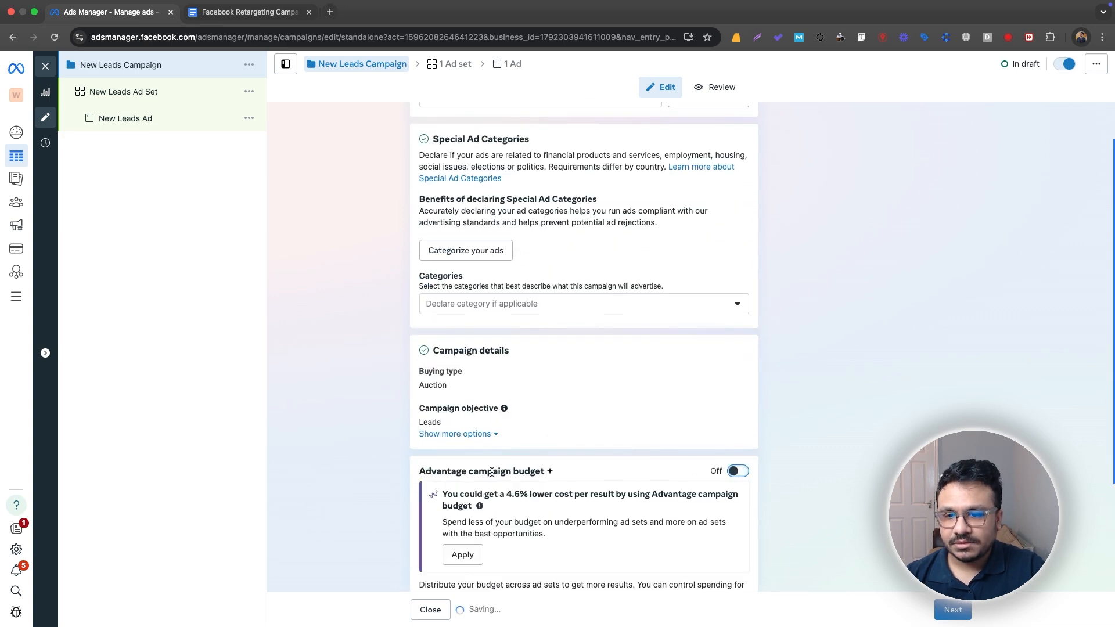
pyautogui.scroll(-3, 546, 480)
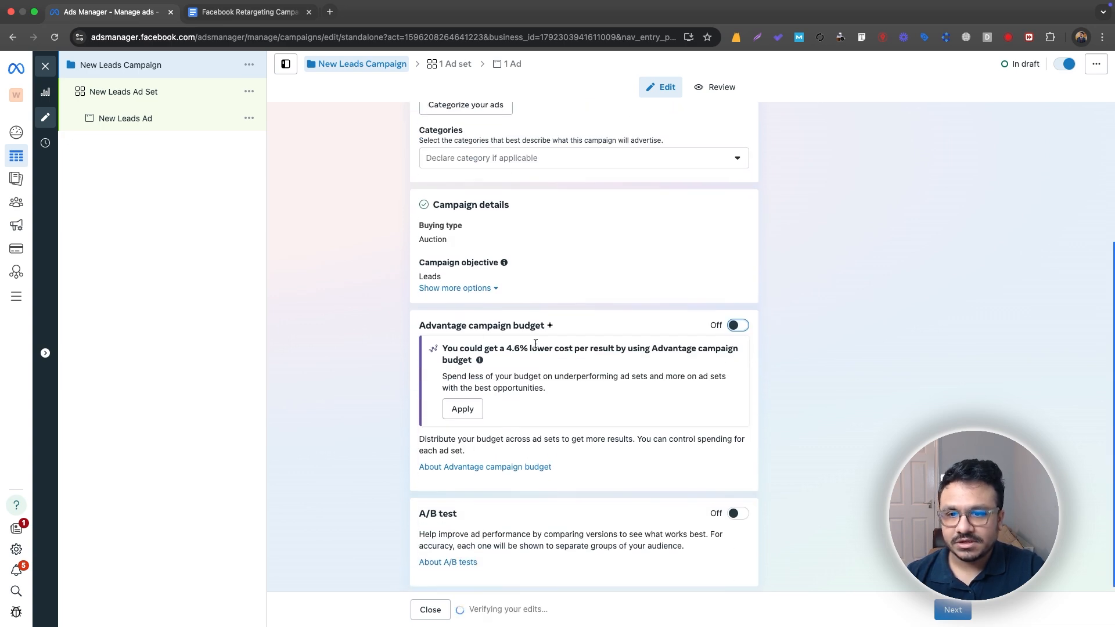
pyautogui.scroll(4, 549, 334)
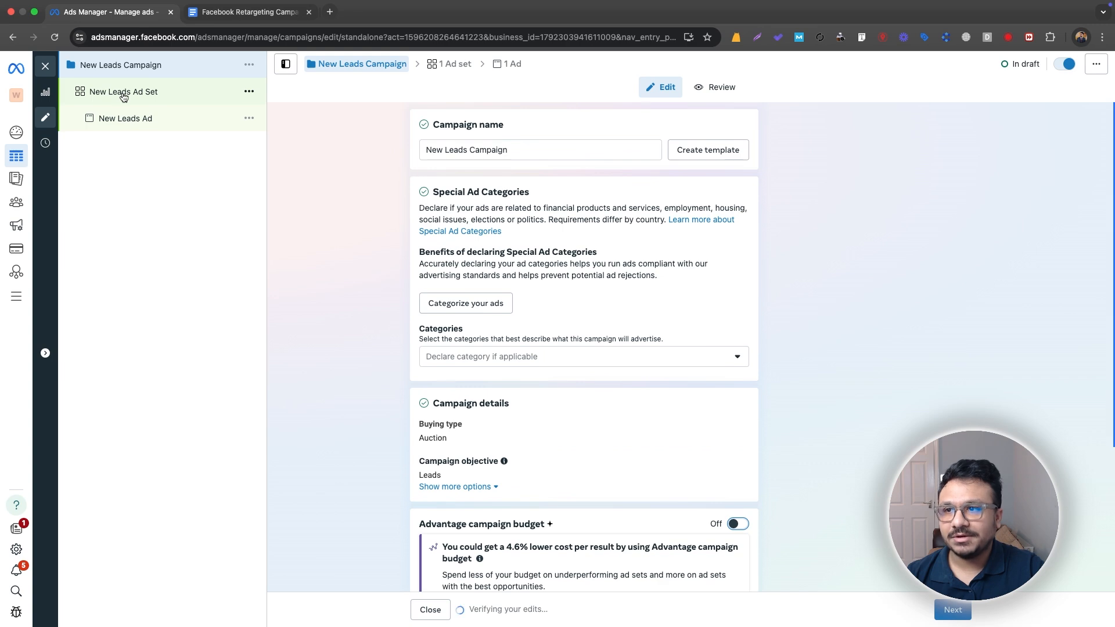
pyautogui.scroll(-4, 379, 309)
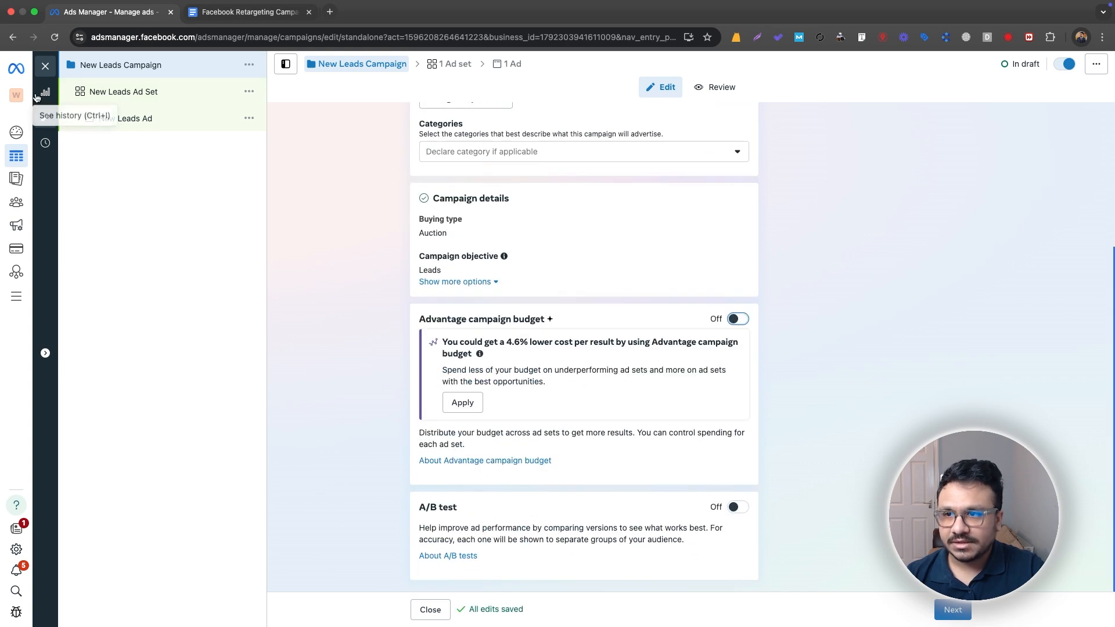
pyautogui.click(952, 610)
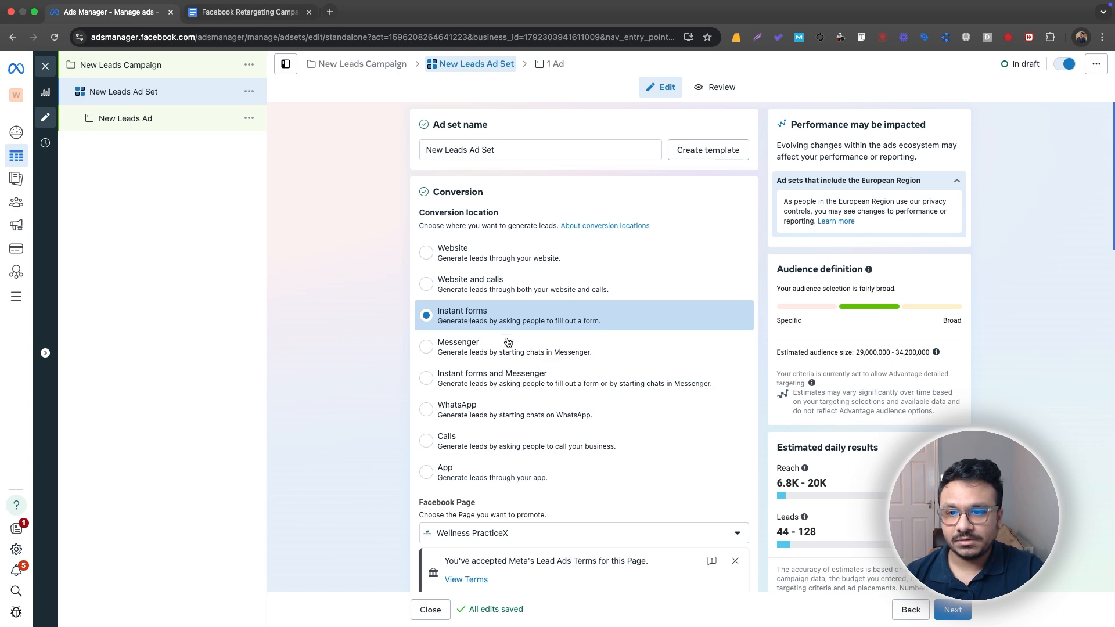
# Open the audience suggestion options in the Advantage+ audience section of the new leads ad set.
pyautogui.scroll(-4, 497, 328)
pyautogui.scroll(1, 500, 317)
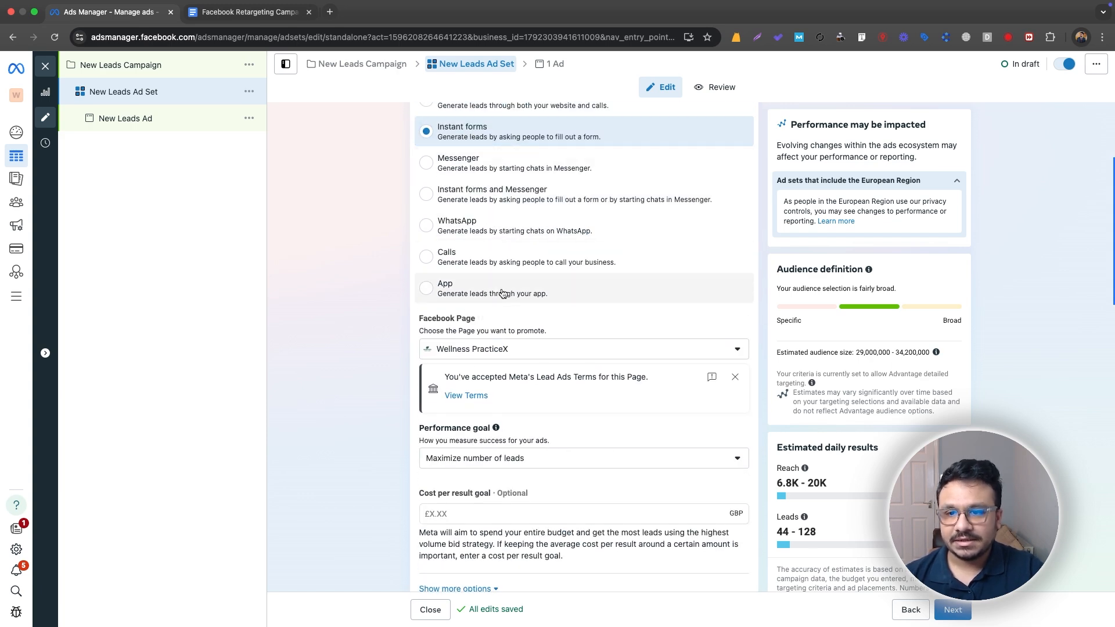
pyautogui.scroll(-6, 468, 381)
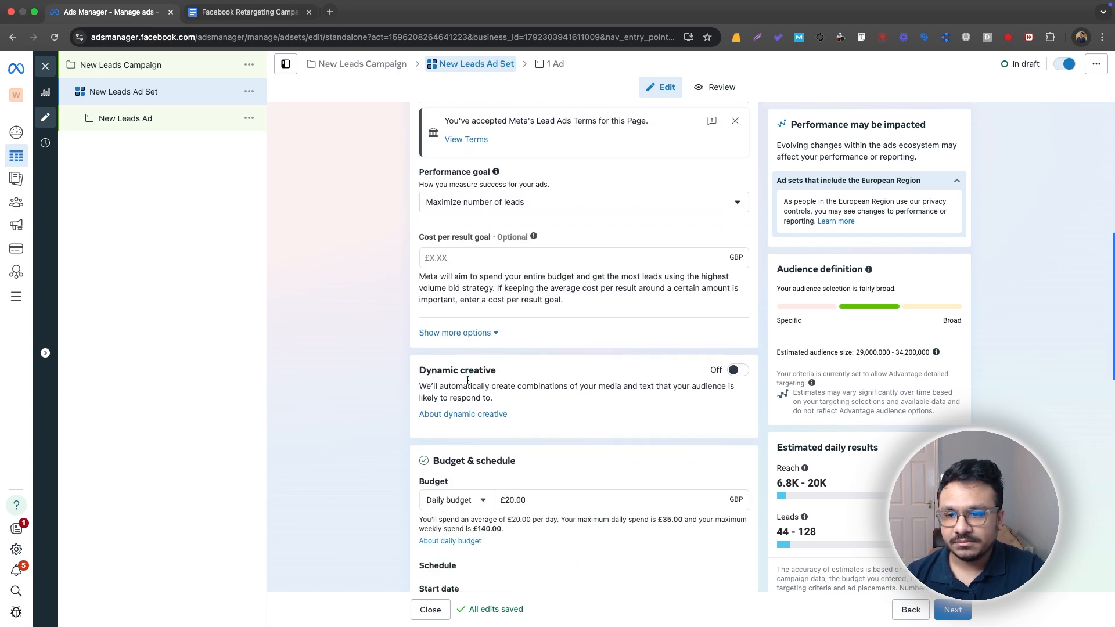
pyautogui.scroll(-6, 468, 381)
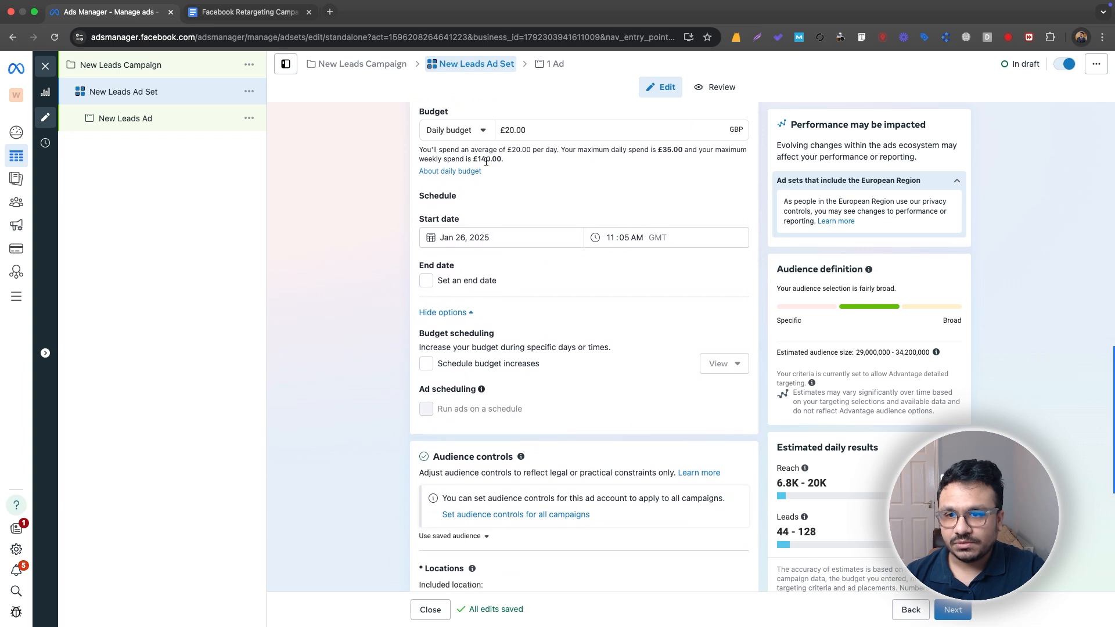
pyautogui.scroll(-2, 507, 324)
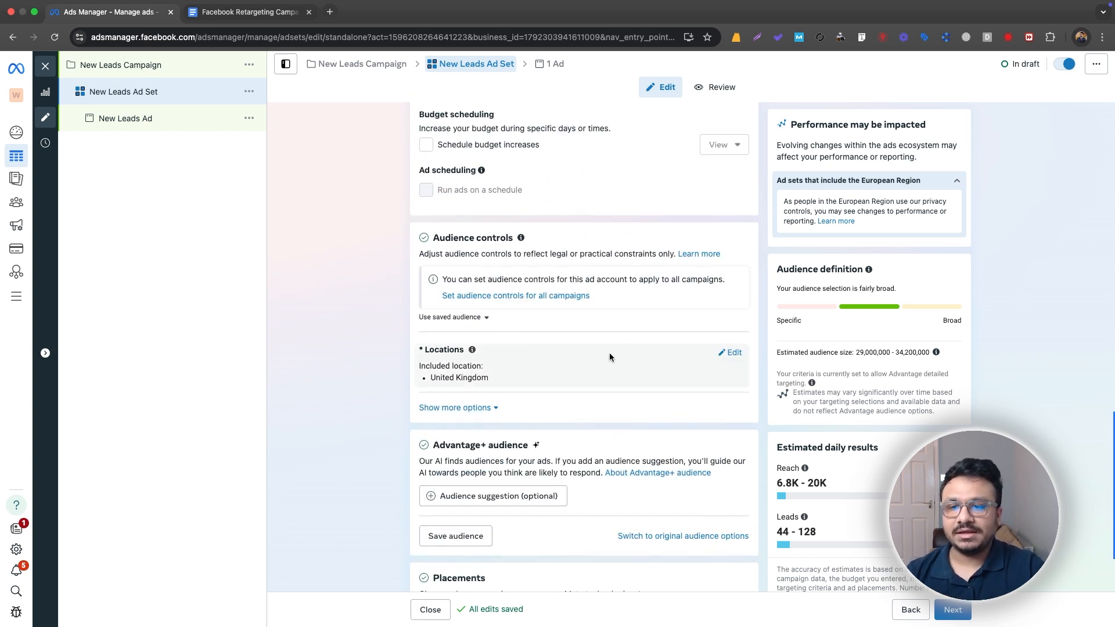
pyautogui.scroll(-1, 551, 418)
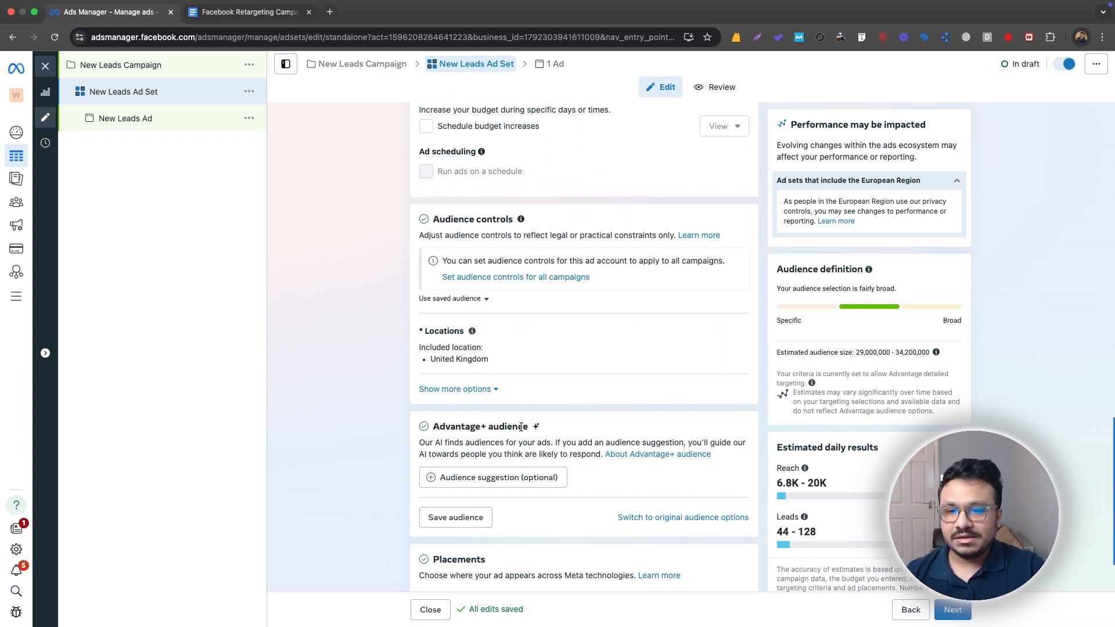
pyautogui.click(495, 486)
pyautogui.click(727, 477)
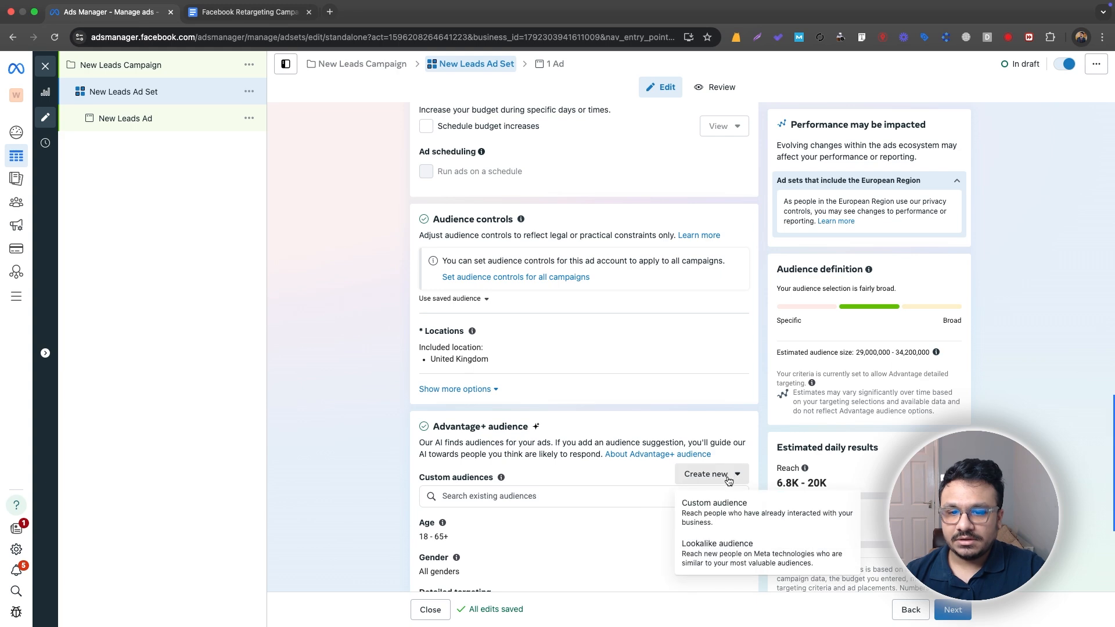
# Add Website/Landing Page Visitors, Facebook Engagers, Instagram Engagers and 3 Second Video Viewers as the ad set's custom audiences.
pyautogui.click(604, 495)
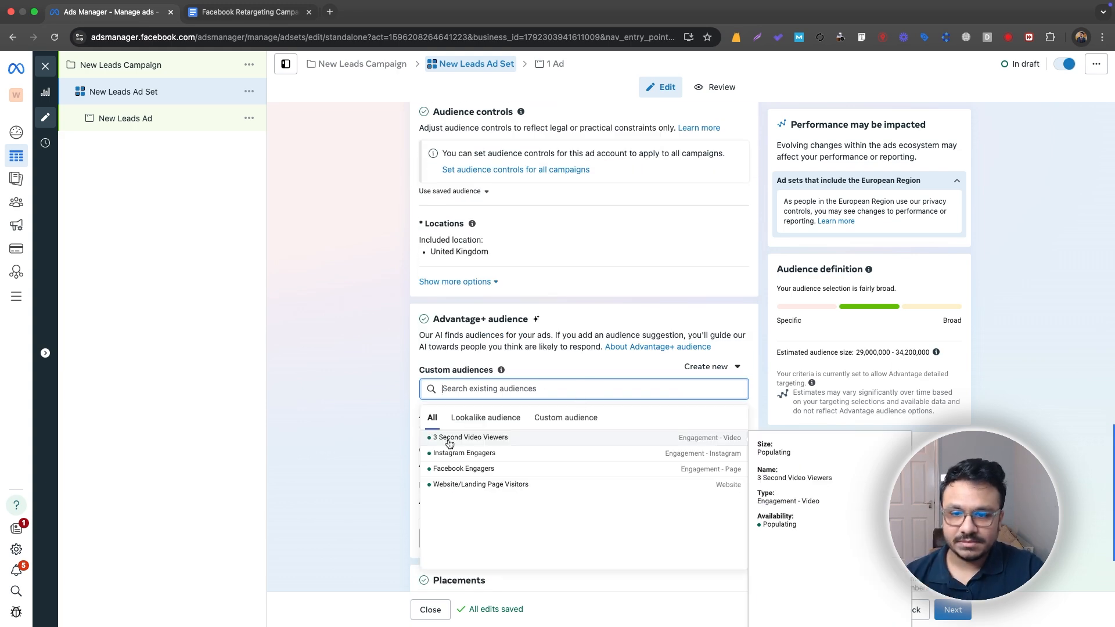
pyautogui.click(464, 485)
pyautogui.click(493, 436)
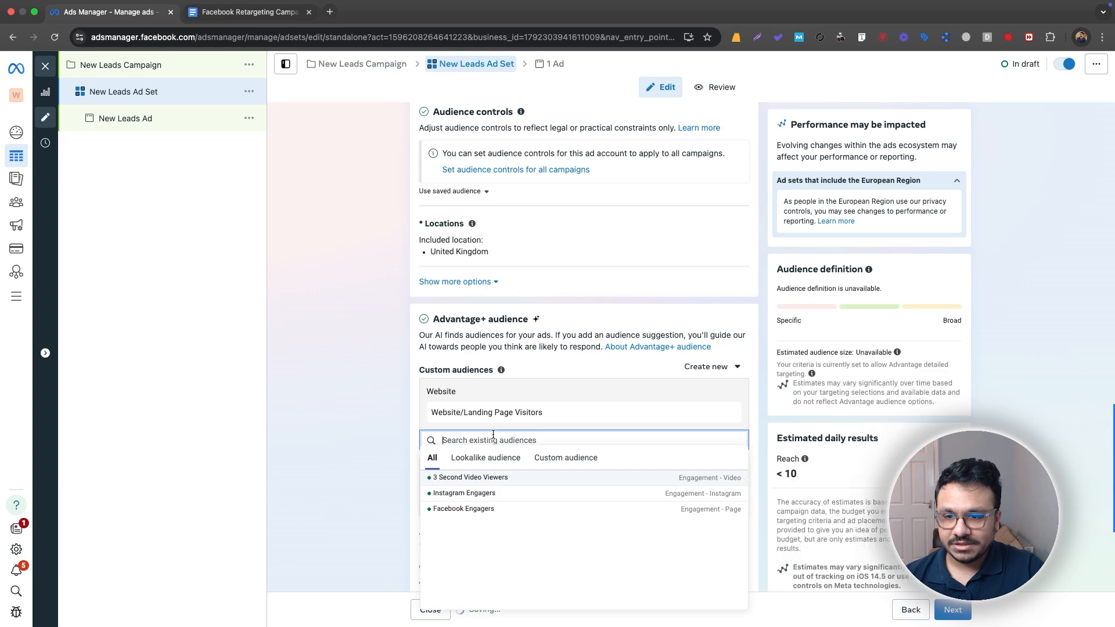
pyautogui.click(467, 324)
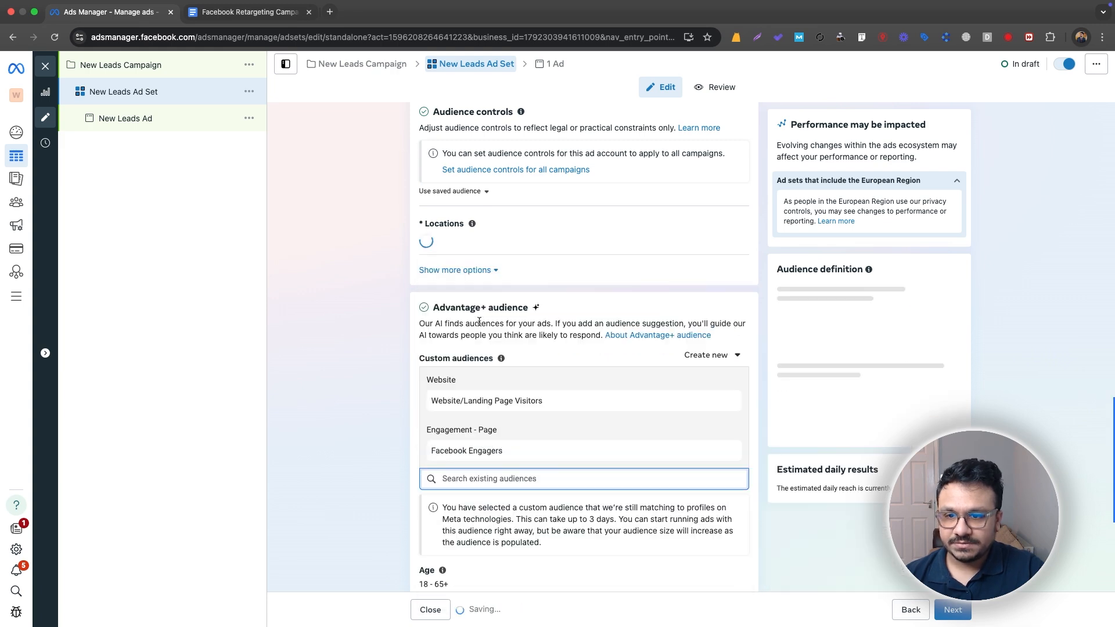
pyautogui.click(503, 475)
pyautogui.click(474, 347)
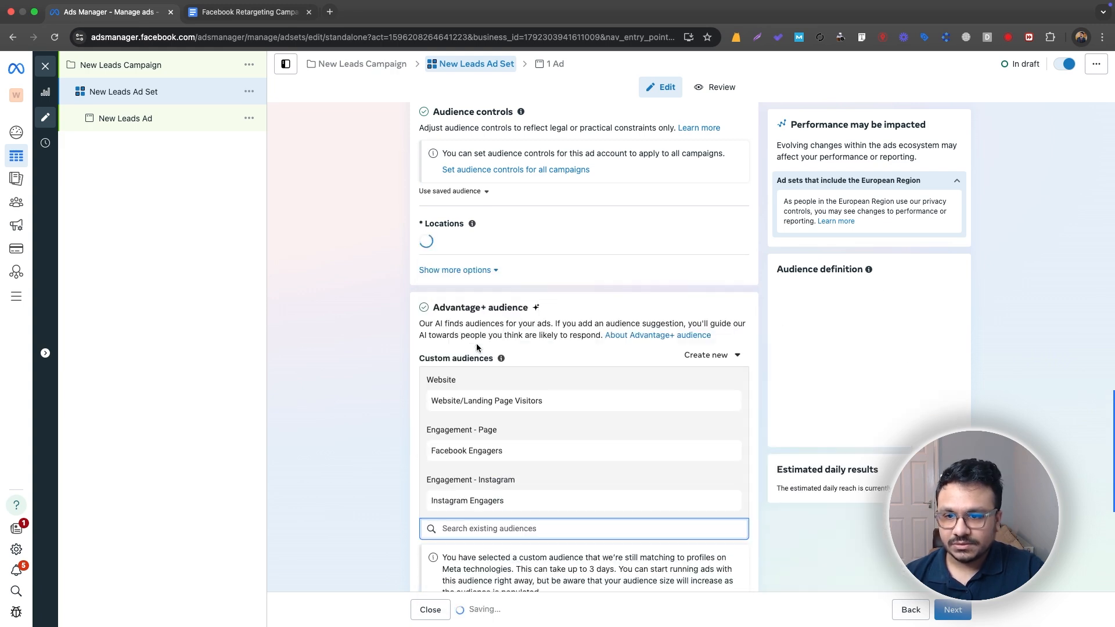
pyautogui.click(476, 394)
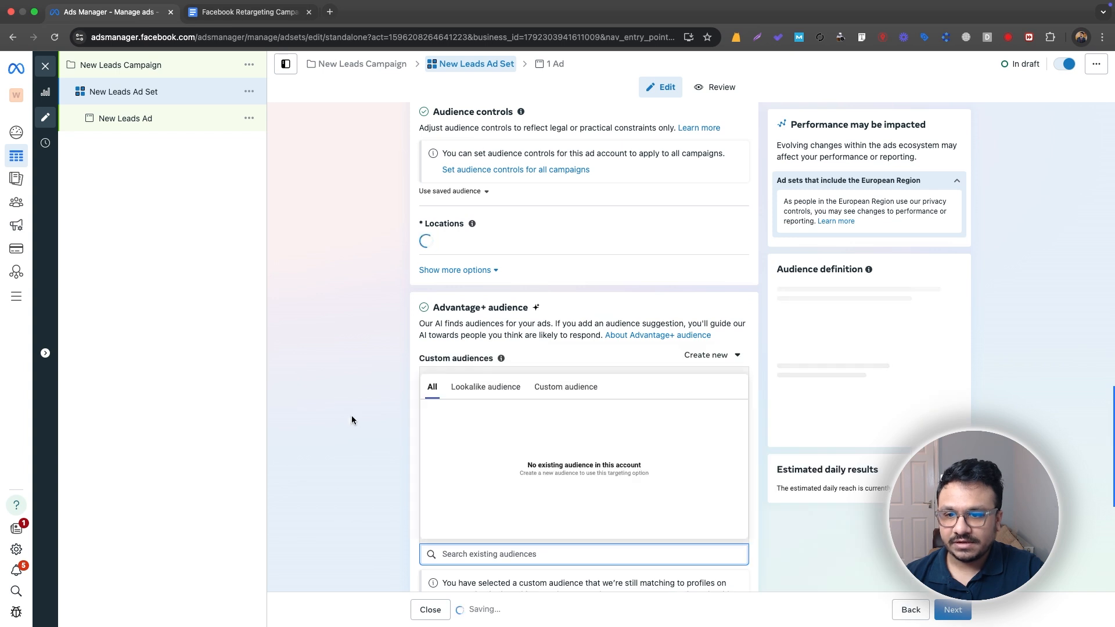
# Review the ad set's selected custom audiences, detailed targeting, placements, location, and budget and schedule settings.
pyautogui.scroll(-3, 456, 414)
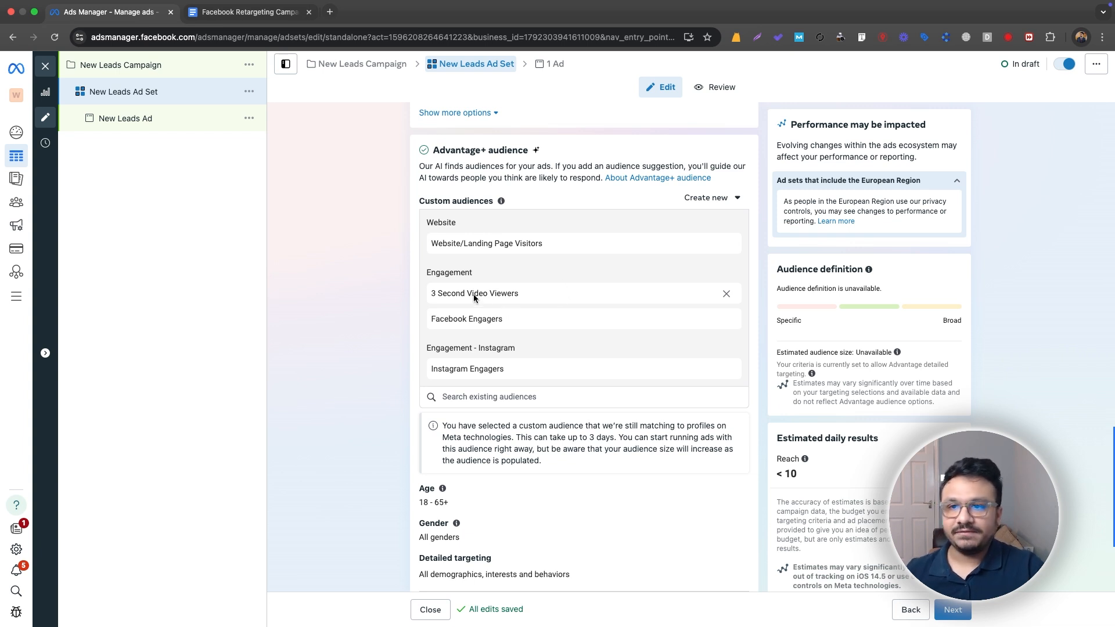
pyautogui.scroll(-3, 467, 299)
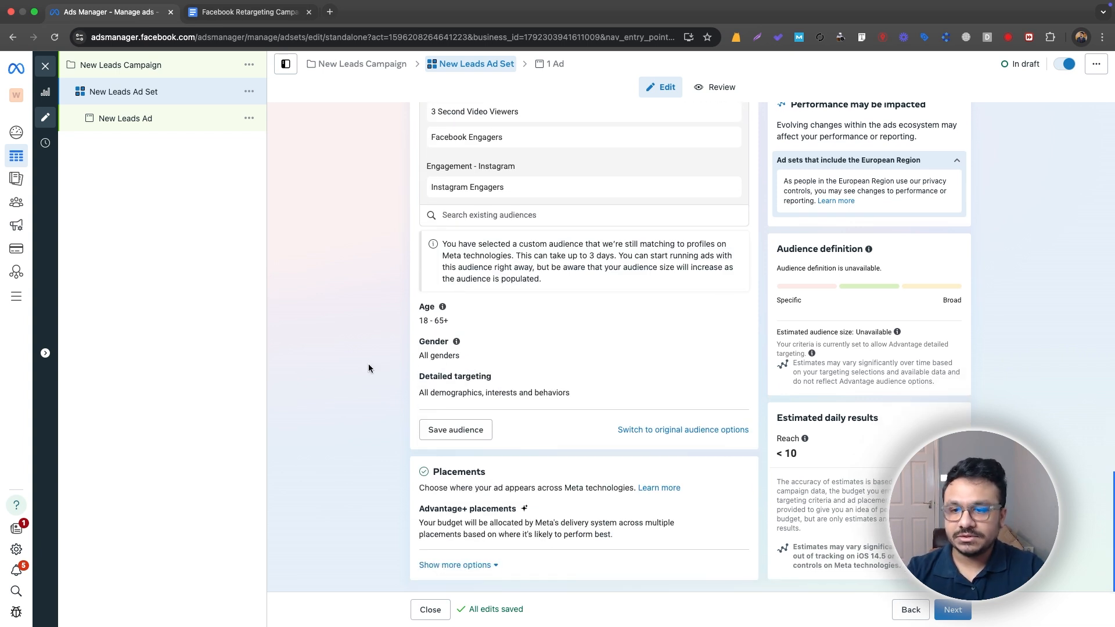
pyautogui.scroll(1, 463, 323)
pyautogui.scroll(7, 464, 323)
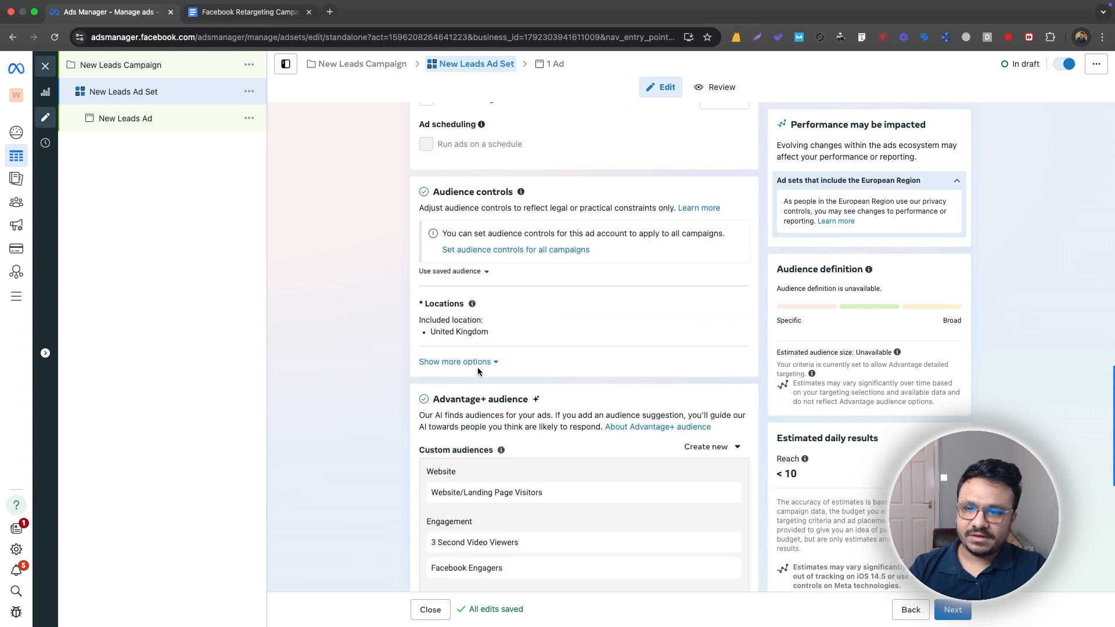
pyautogui.scroll(6, 691, 307)
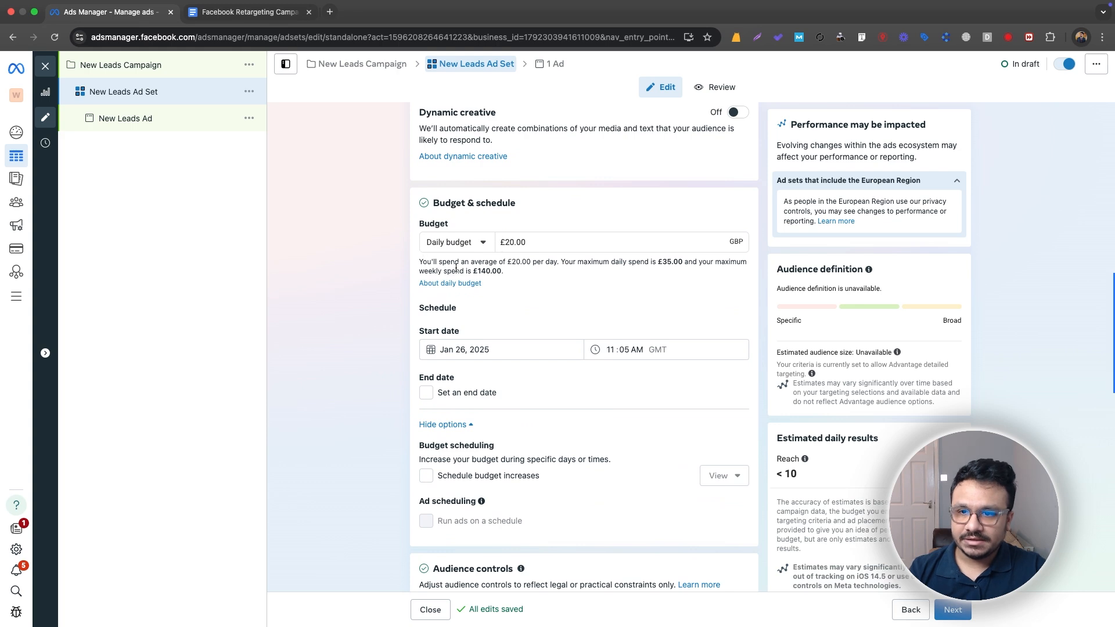
# Look through the leads ad's creative and instant form settings, and return to the ad set's custom audiences.
pyautogui.scroll(-12, 456, 268)
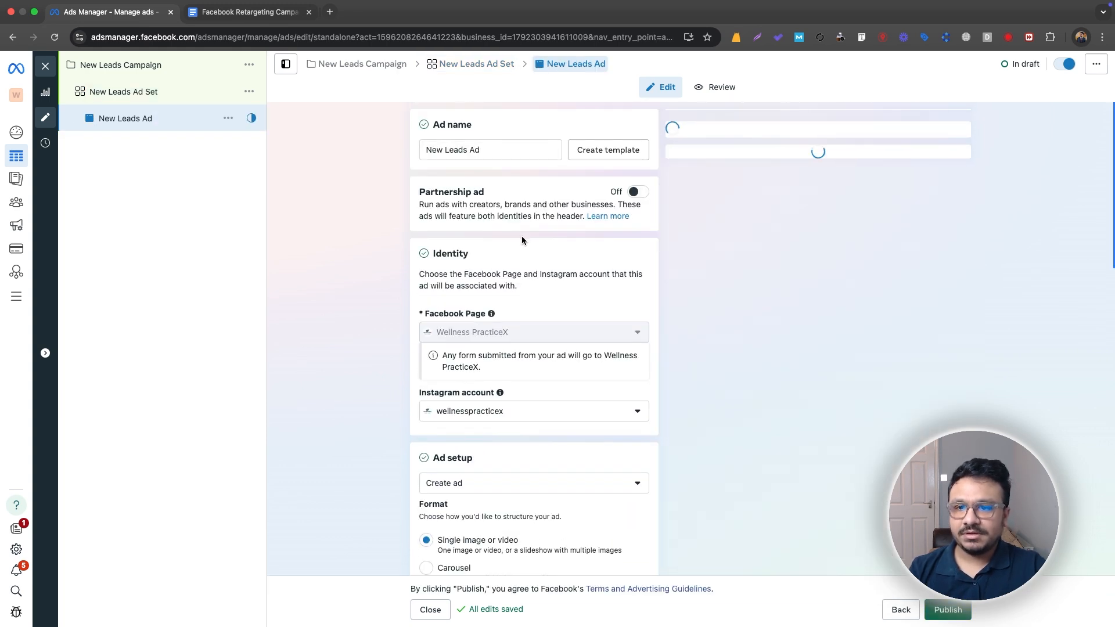
pyautogui.scroll(-15, 523, 261)
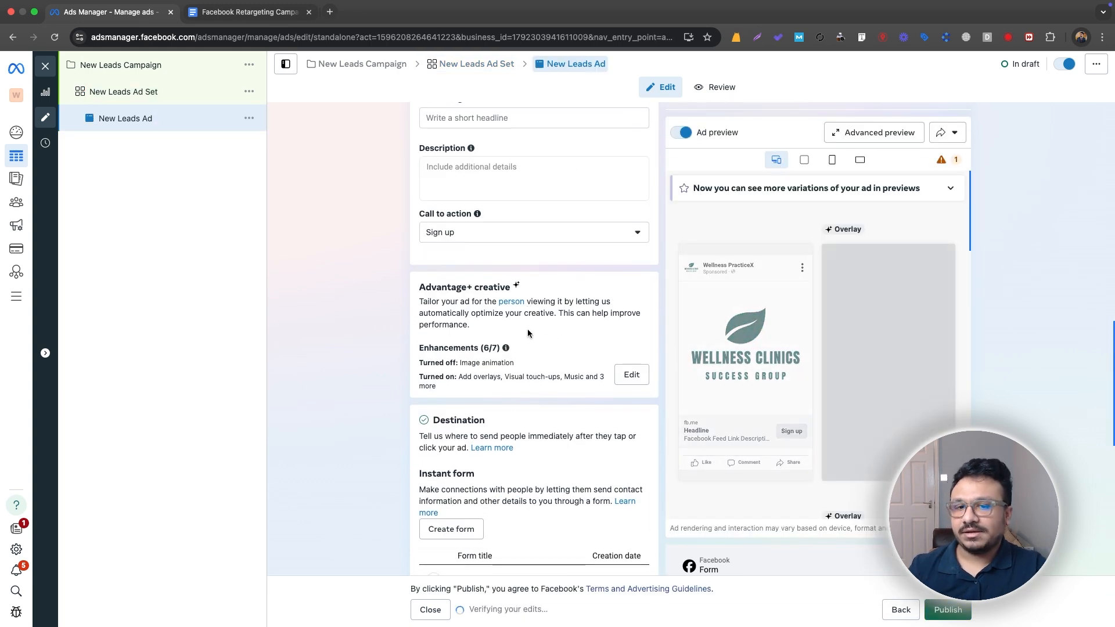
pyautogui.click(133, 91)
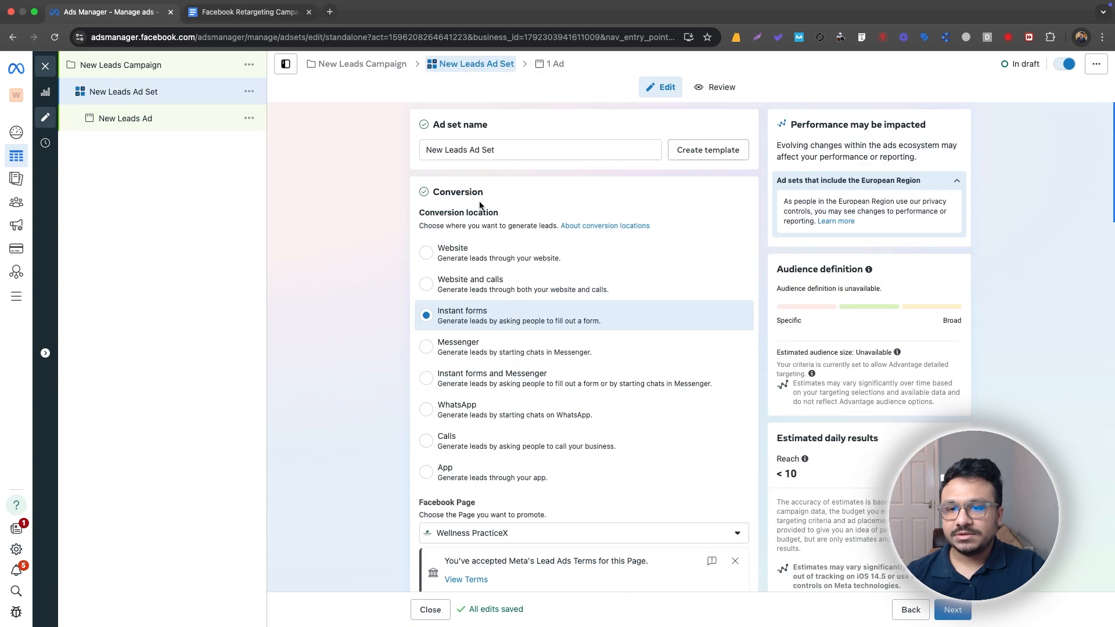
pyautogui.scroll(-20, 406, 353)
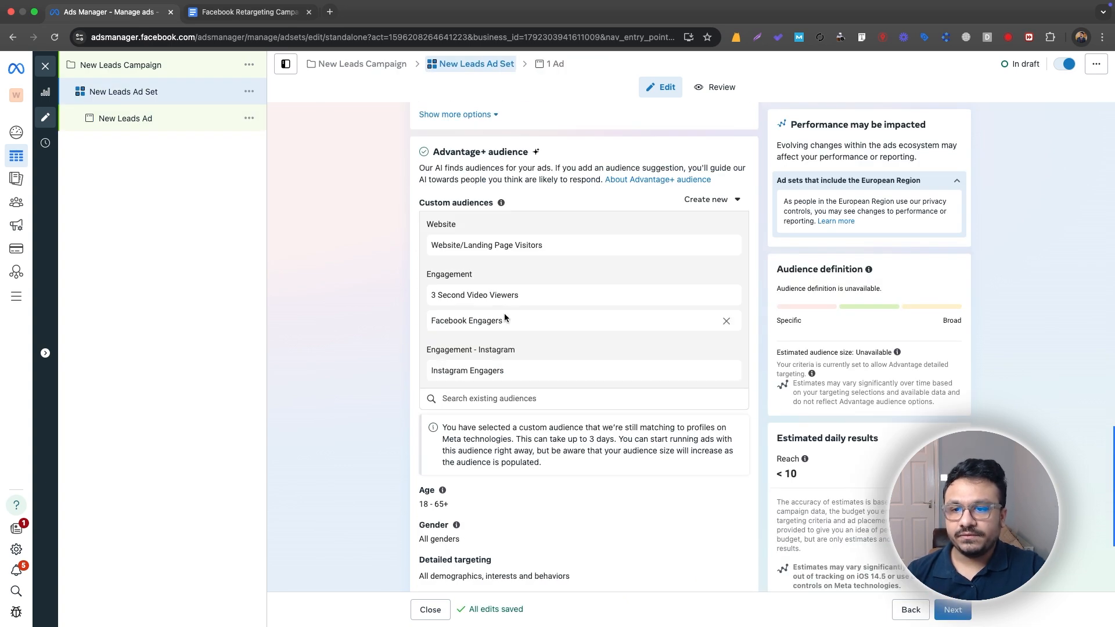